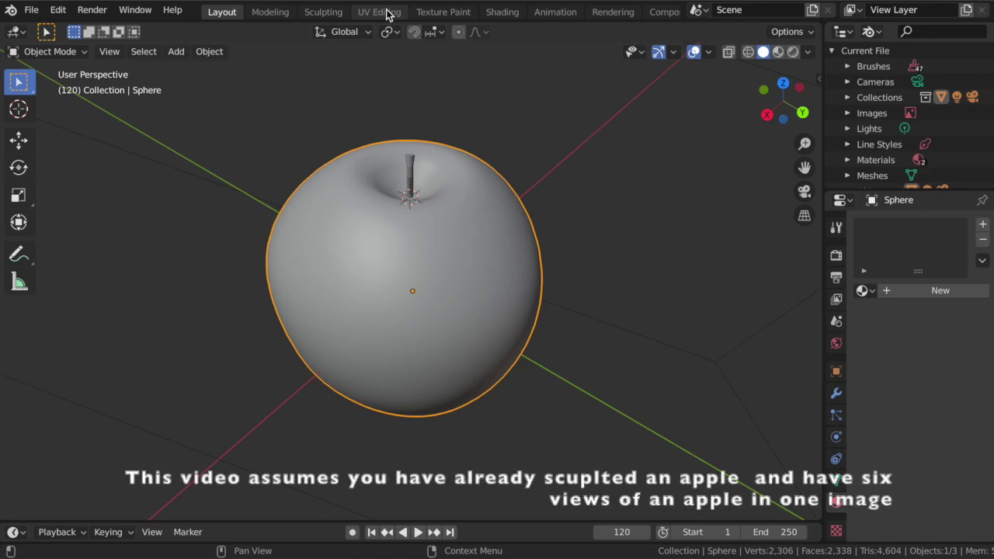
In UV Editing, select the whole apple mesh and unwrap it with Cube Projection
left_click(381, 13)
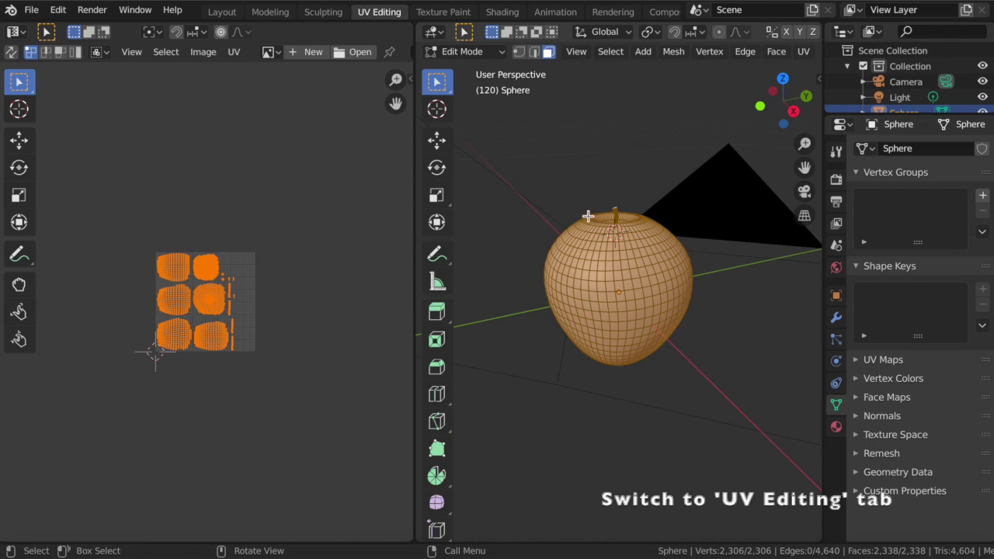
key("alt+a")
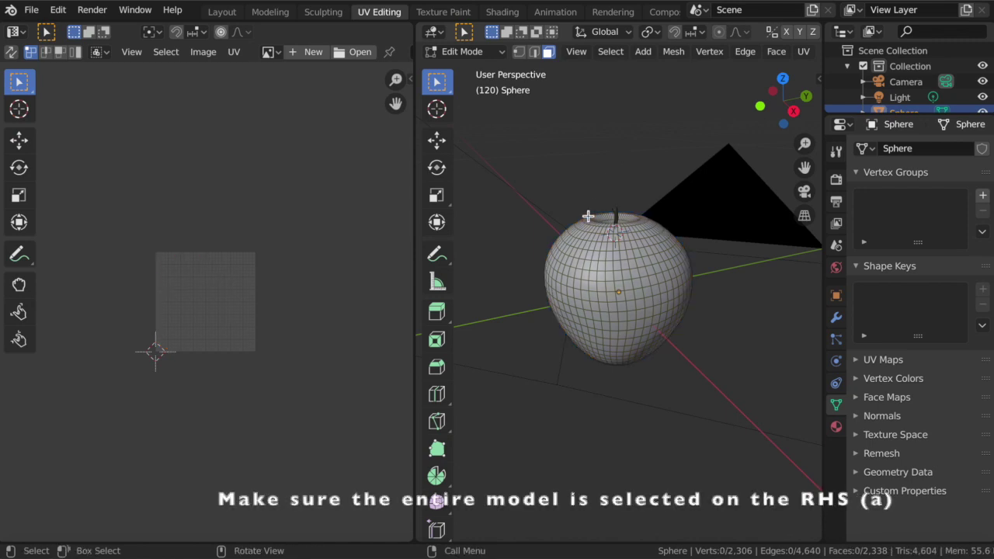
key("a")
left_click(804, 52)
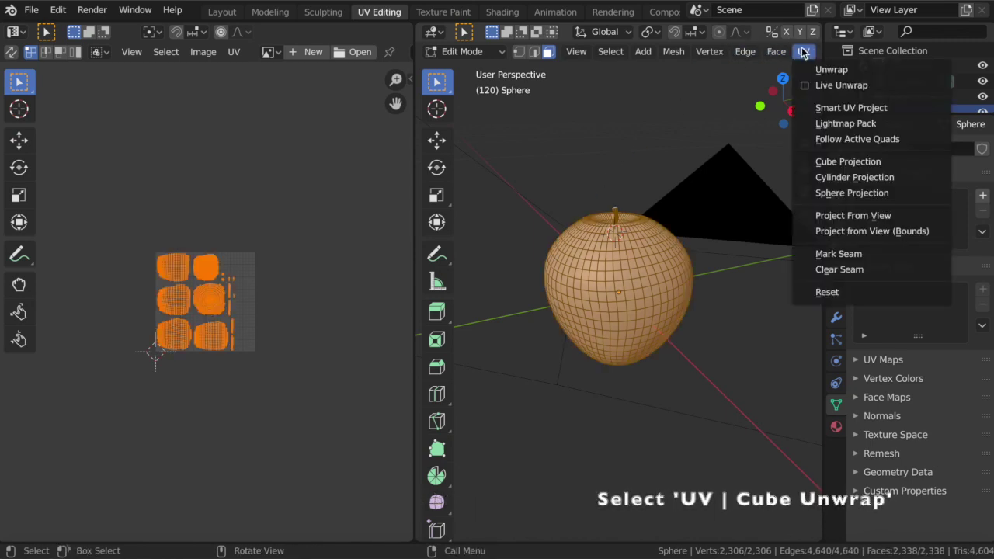
left_click(830, 163)
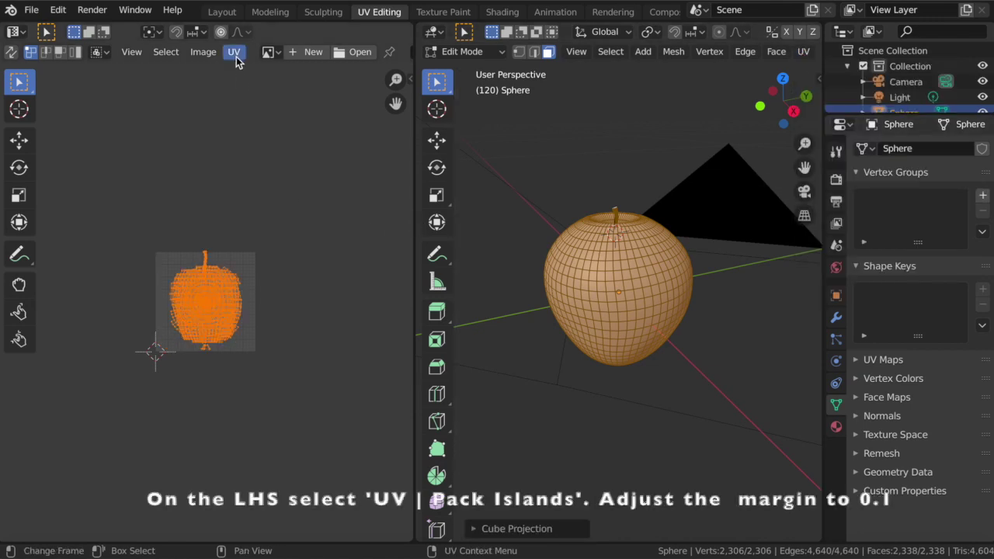
Pack the UV islands with a 0.100 margin, then move to the Texture Paint workspace
left_click(235, 53)
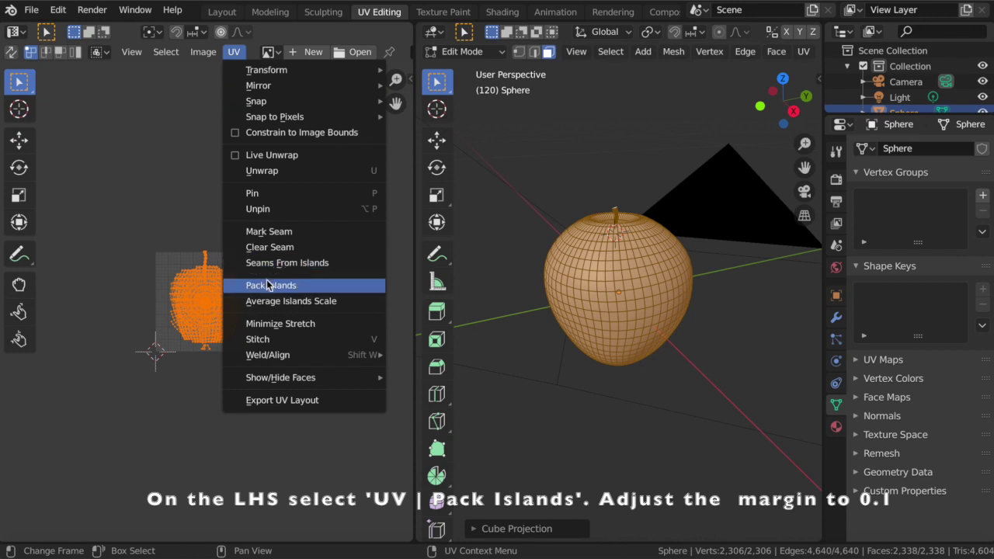
left_click(265, 287)
left_click(223, 525)
type("0.1")
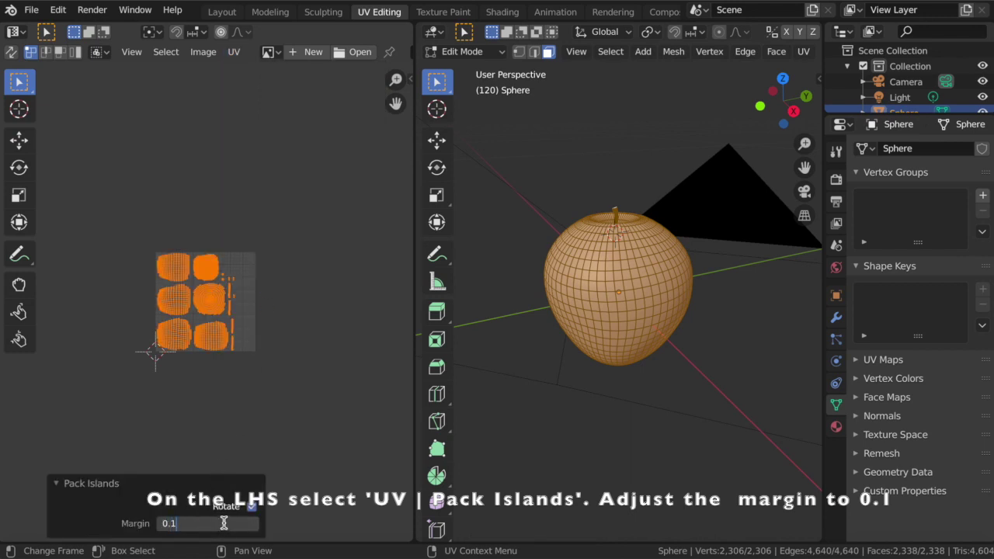
key("Return")
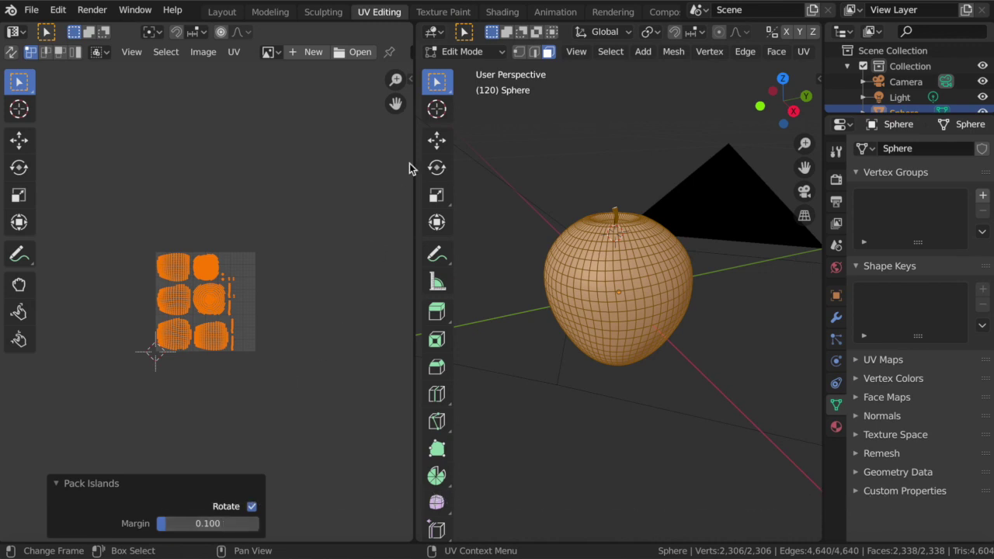
left_click(443, 12)
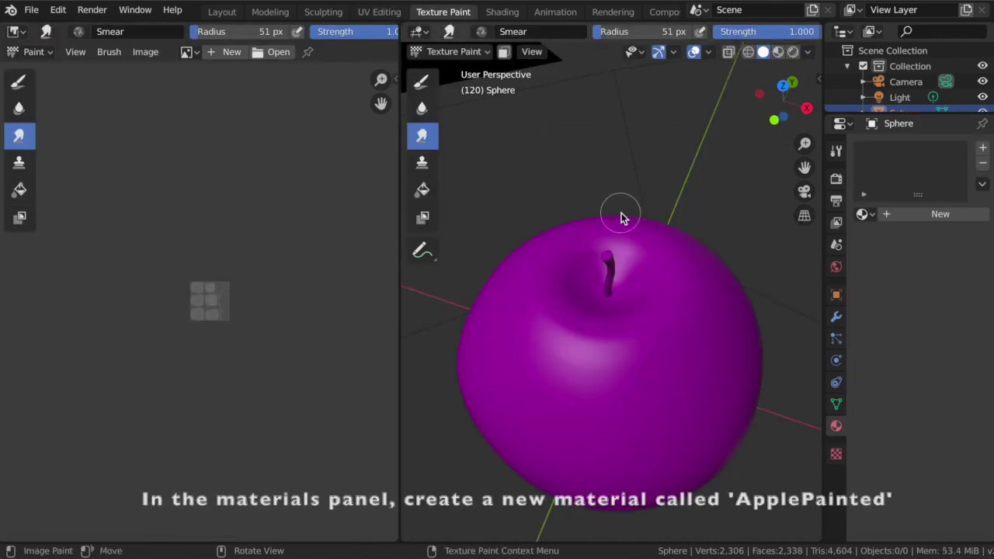
Create a new material for the apple and name it ApplePainted
left_click(940, 215)
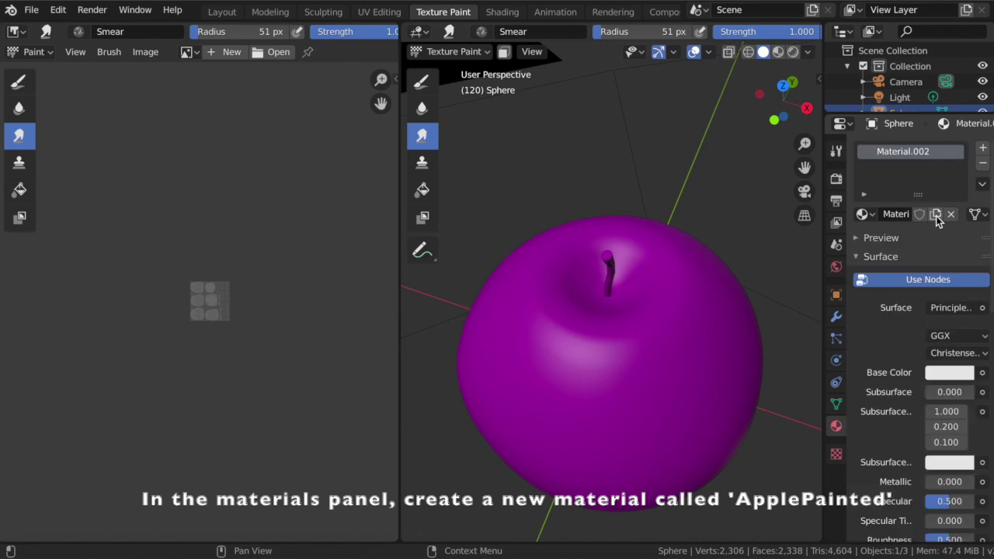
double_click(937, 152)
type("ApplePa")
type("in")
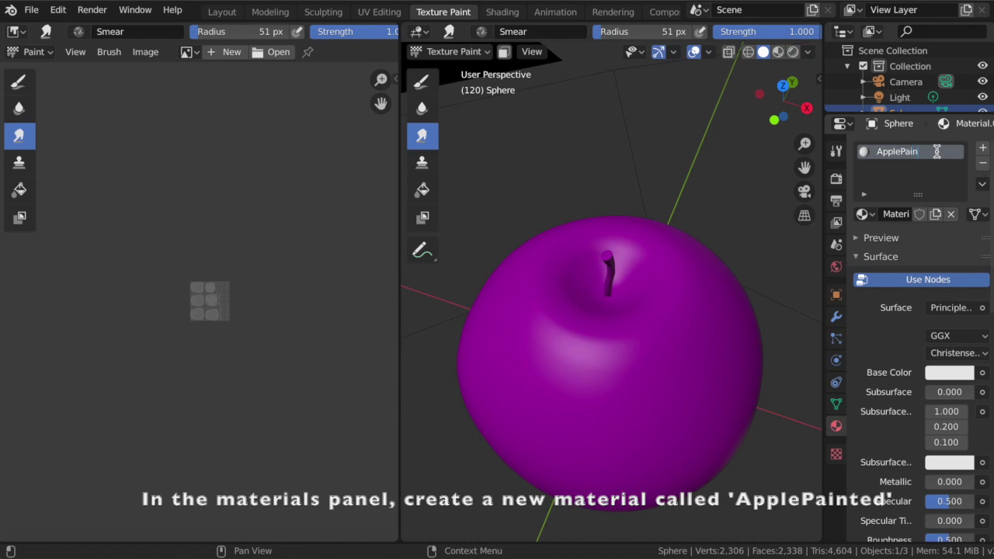
type("ted")
key("Return")
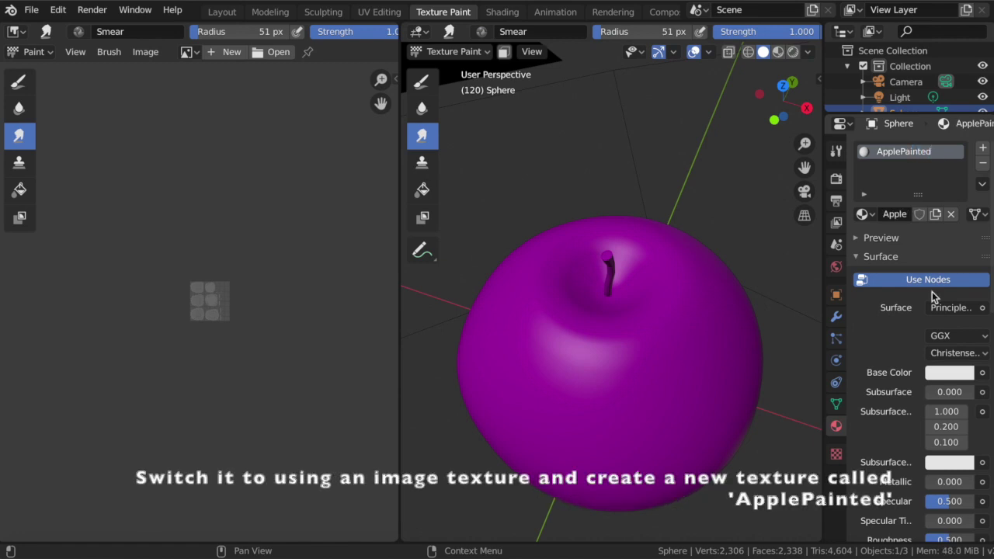
Drive Base Color with a new black 1024 × 1024 image texture named ApplePainted
left_click(982, 373)
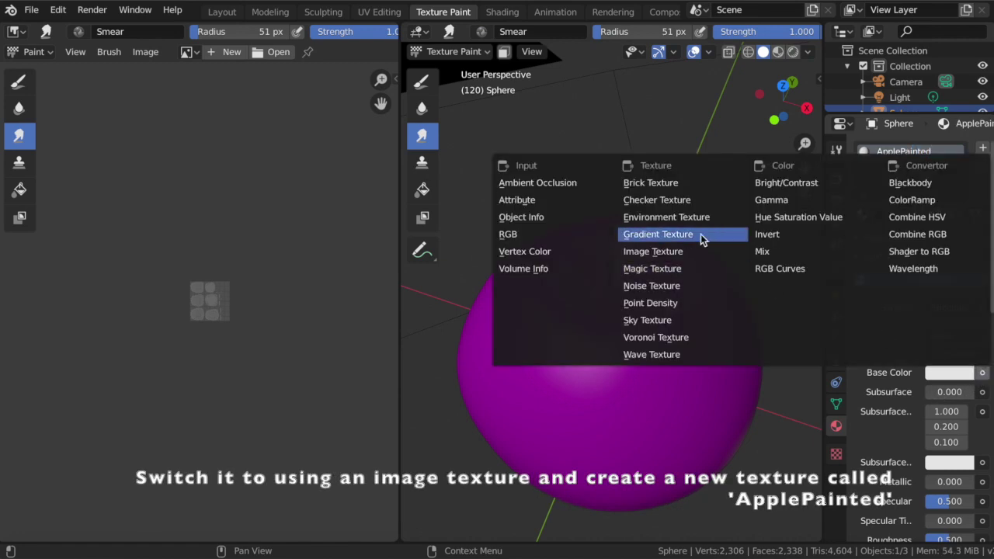
left_click(680, 252)
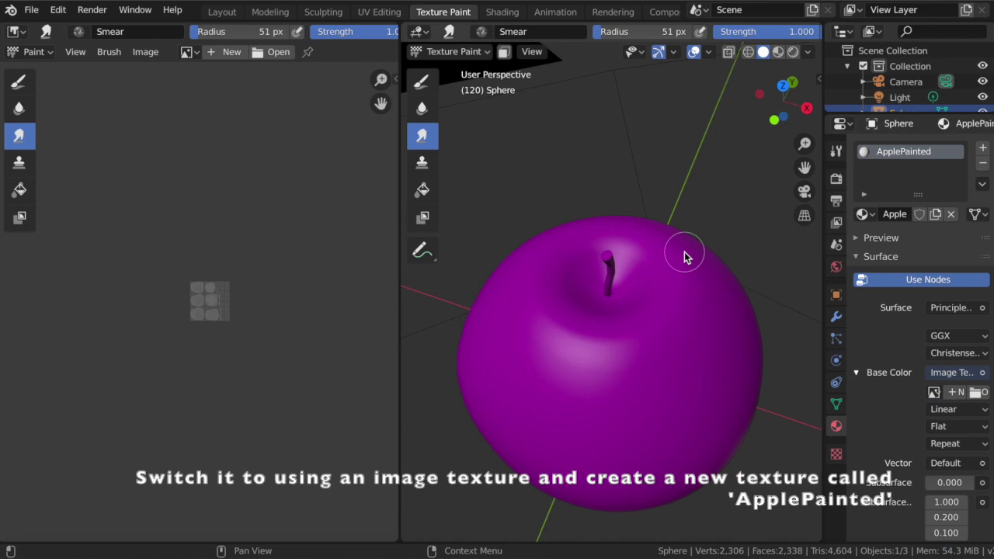
left_click(954, 394)
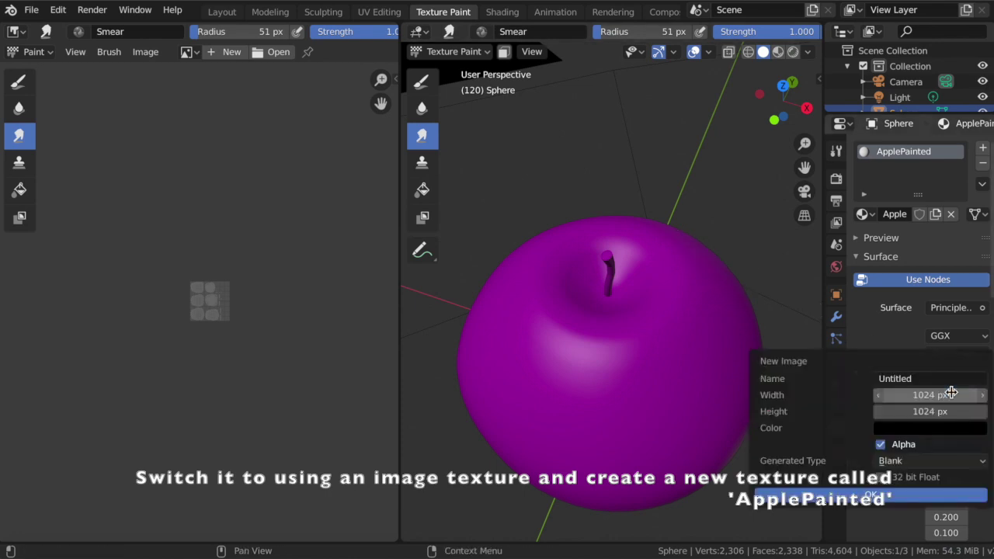
left_click(943, 377)
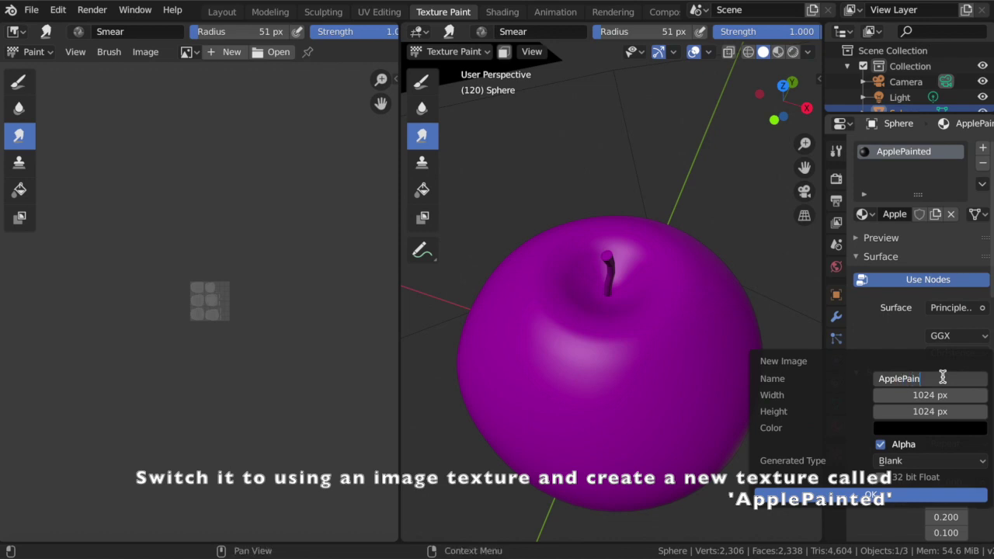
left_click(881, 496)
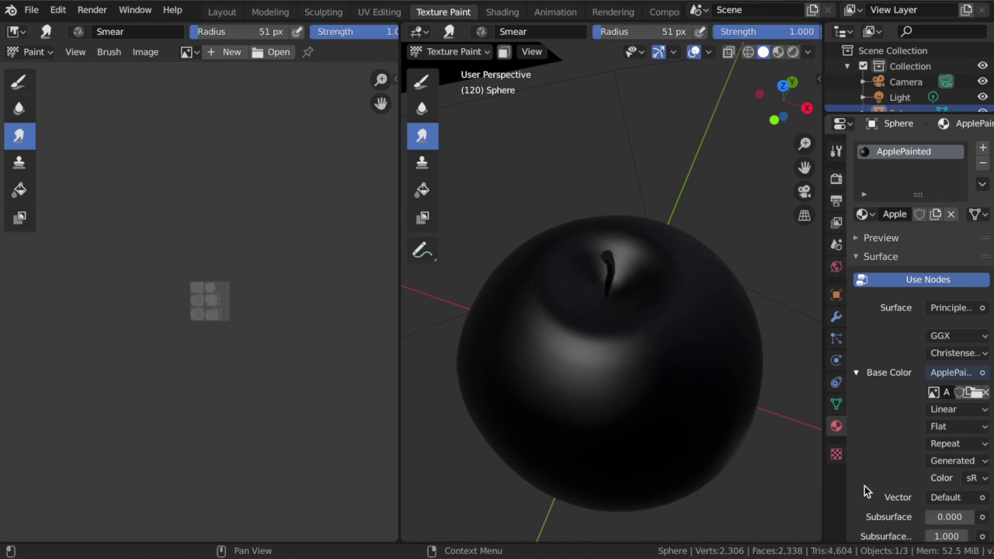
Show the ApplePainted image in the Image Editor and select the Draw brush
left_click(193, 53)
left_click(229, 76)
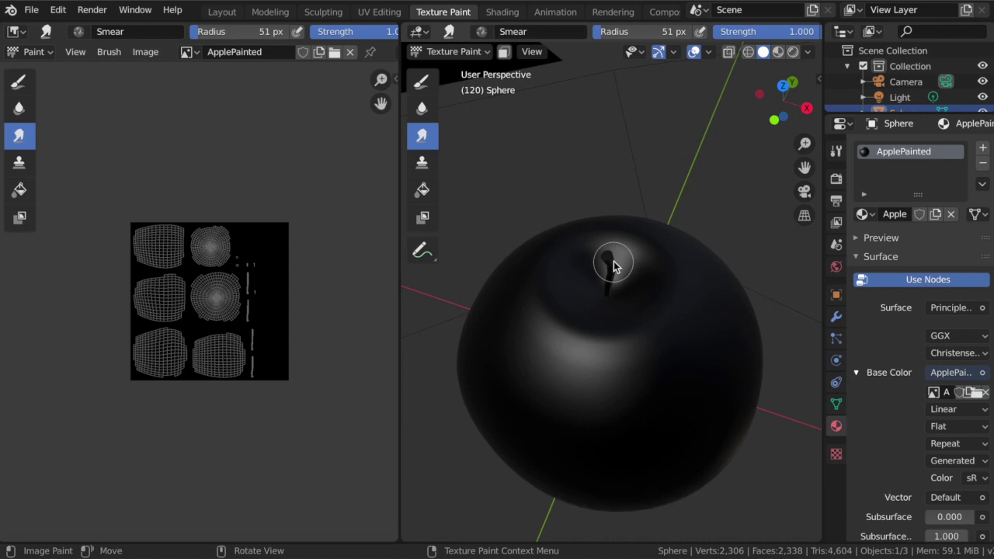
left_click(422, 81)
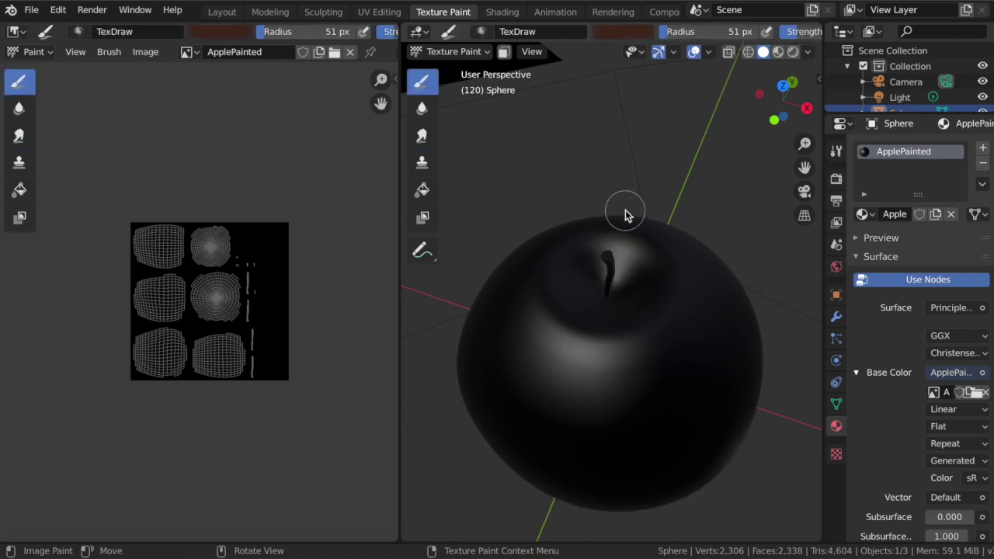
Give the brush a new texture loaded from Documents/apple-1.png
left_click(836, 453)
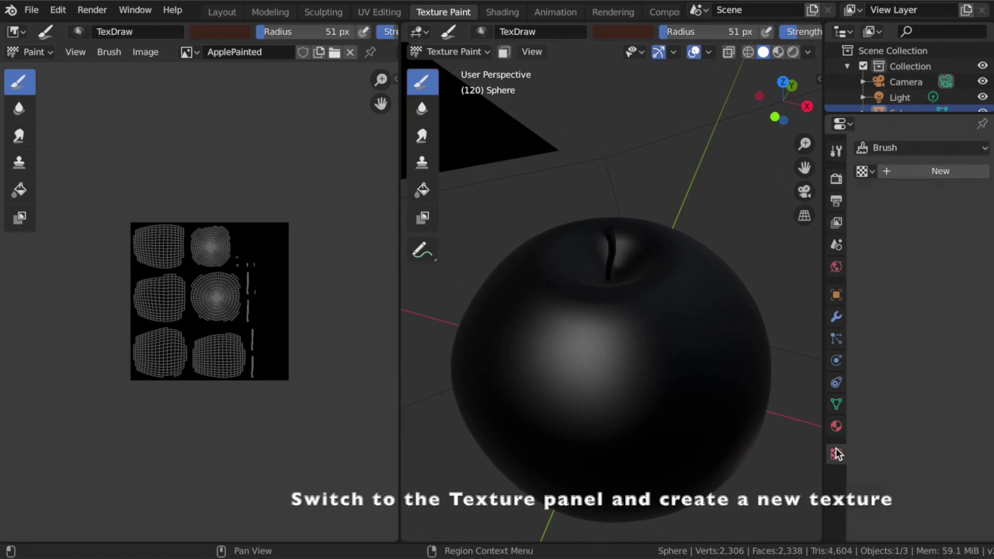
left_click(917, 174)
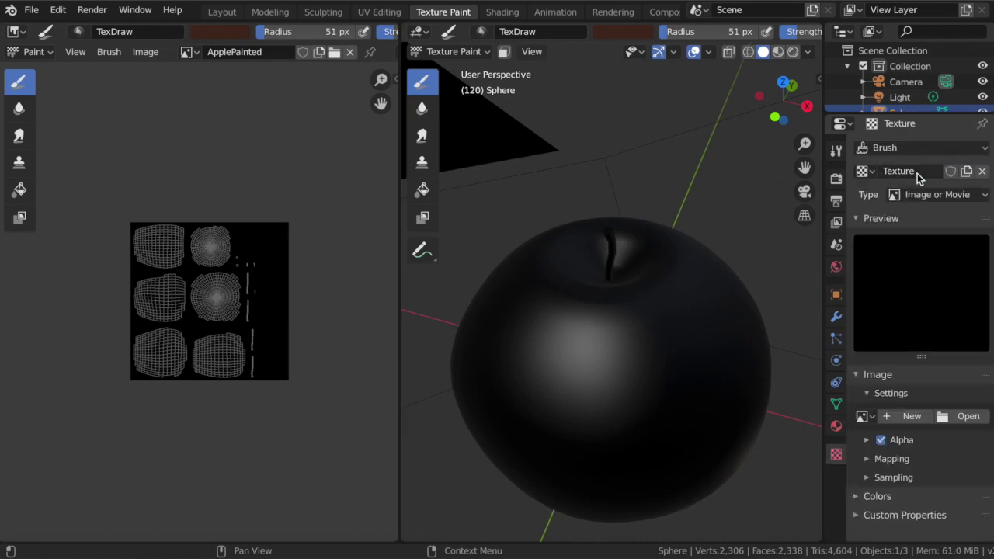
left_click(968, 416)
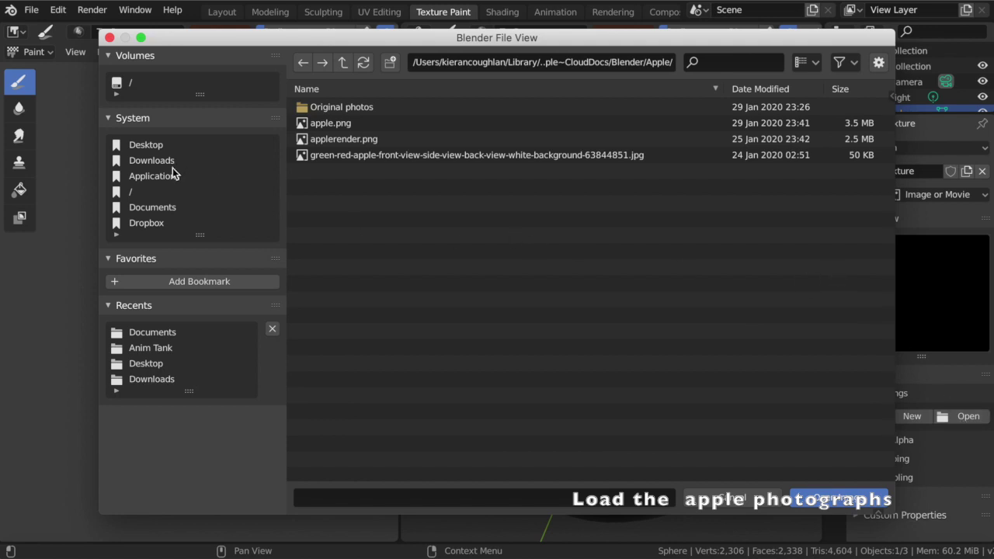
left_click(158, 211)
left_click(350, 300)
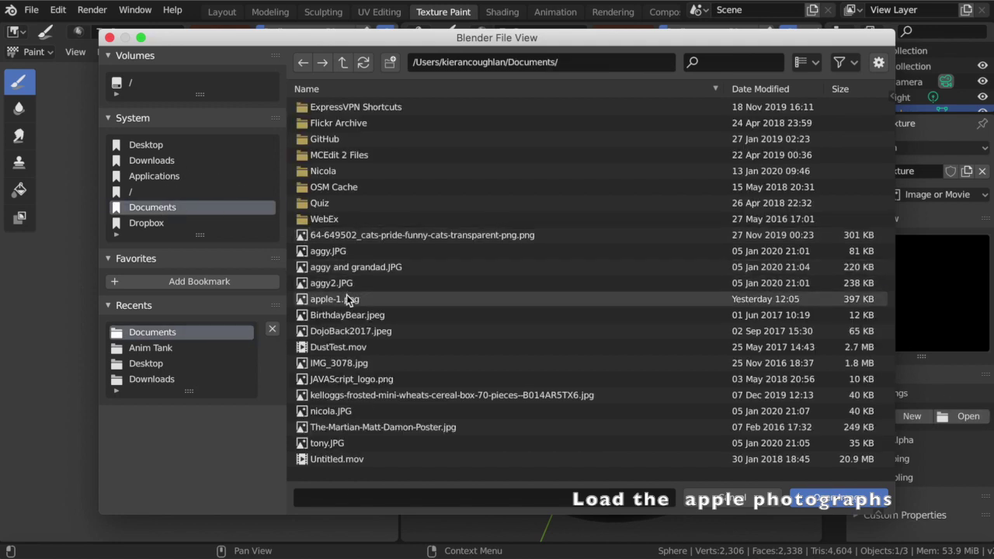
left_click(839, 498)
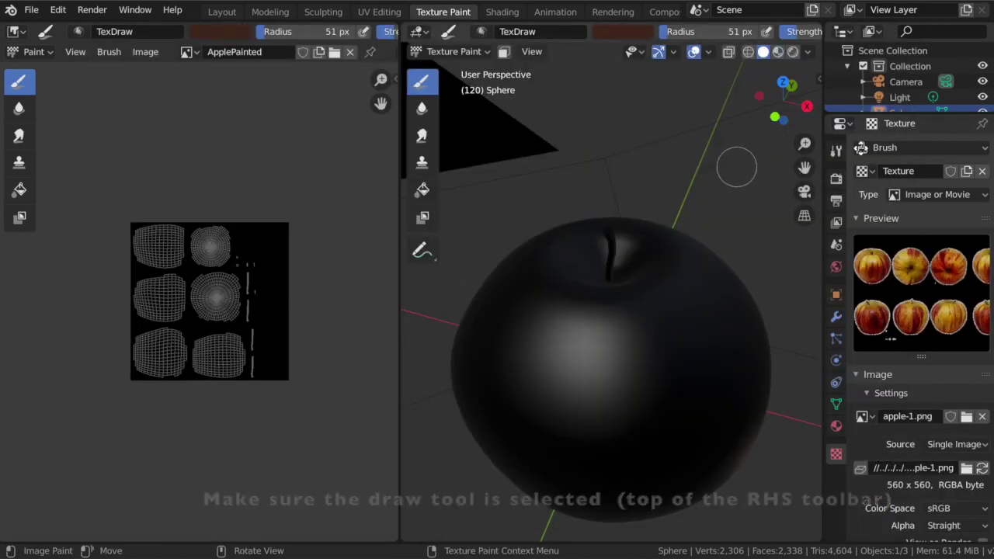
left_click(836, 150)
Set the brush colour to full-brightness white
scroll(939, 337, "down", 3)
scroll(935, 337, "down", 2)
left_click(916, 438)
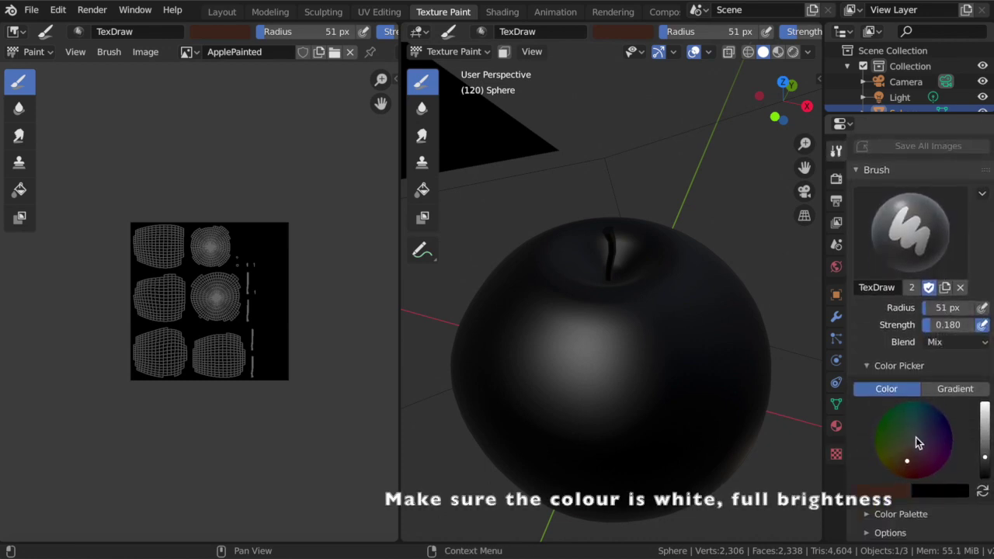
mouse_move(988, 441)
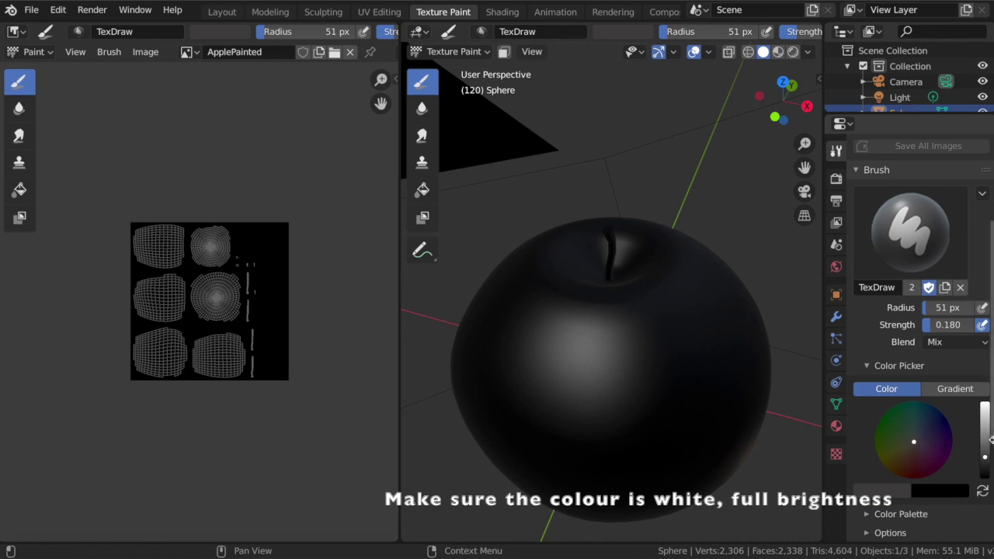
left_click_drag(985, 459, 984, 406)
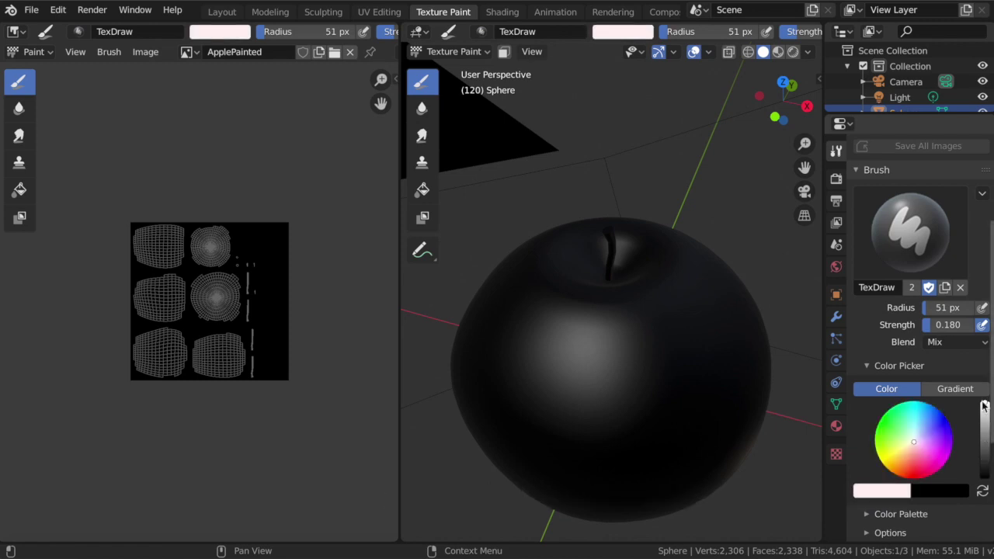
Set the brush texture mapping to Stencil and apply the photo's image aspect
scroll(931, 455, "down", 3)
scroll(930, 452, "down", 2)
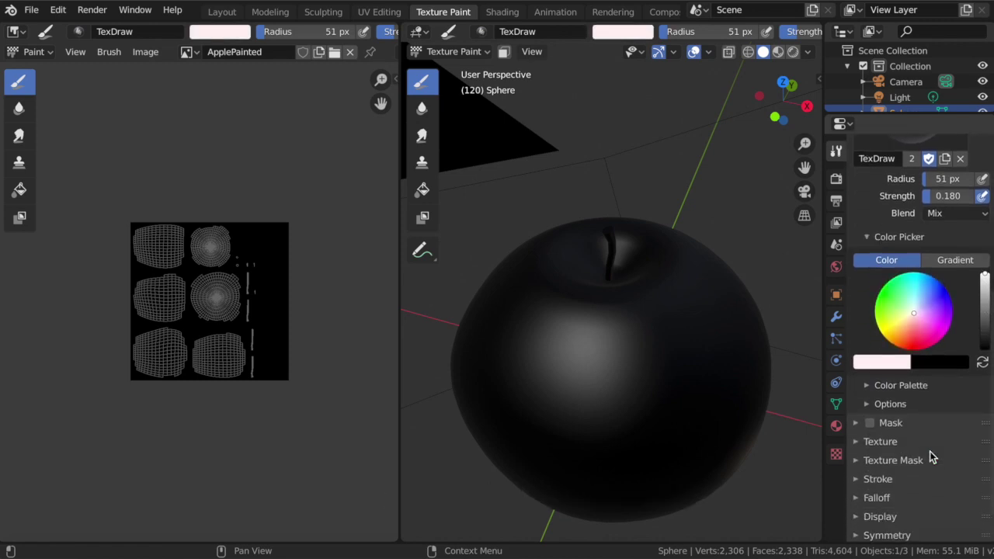
left_click(861, 426)
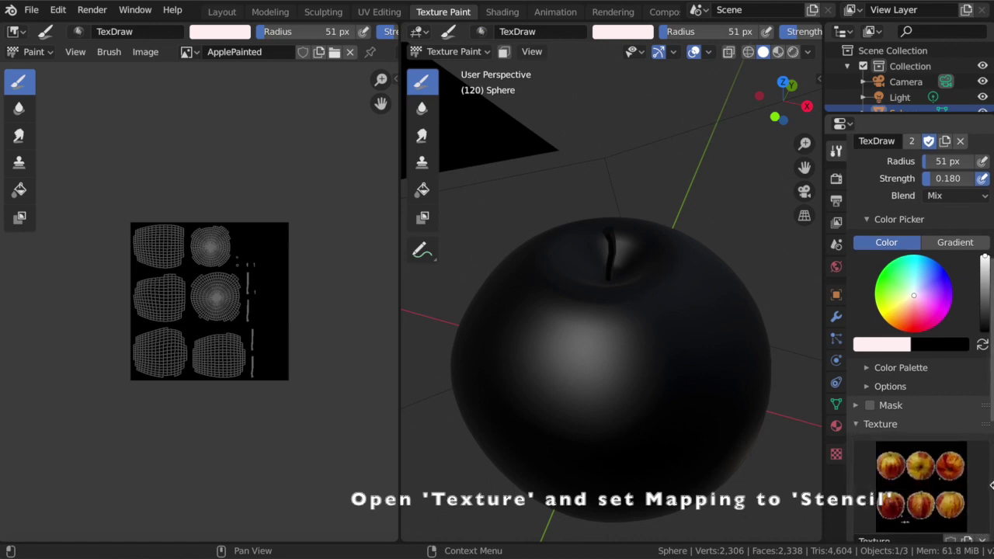
scroll(992, 484, "down", 2)
scroll(992, 485, "down", 3)
scroll(992, 485, "down", 1)
scroll(992, 485, "down", 1)
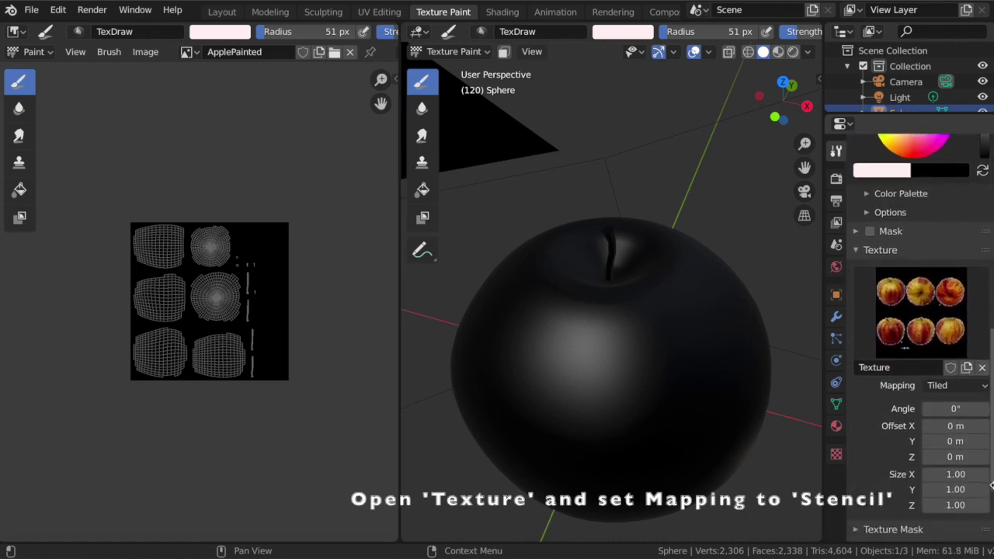
left_click(964, 388)
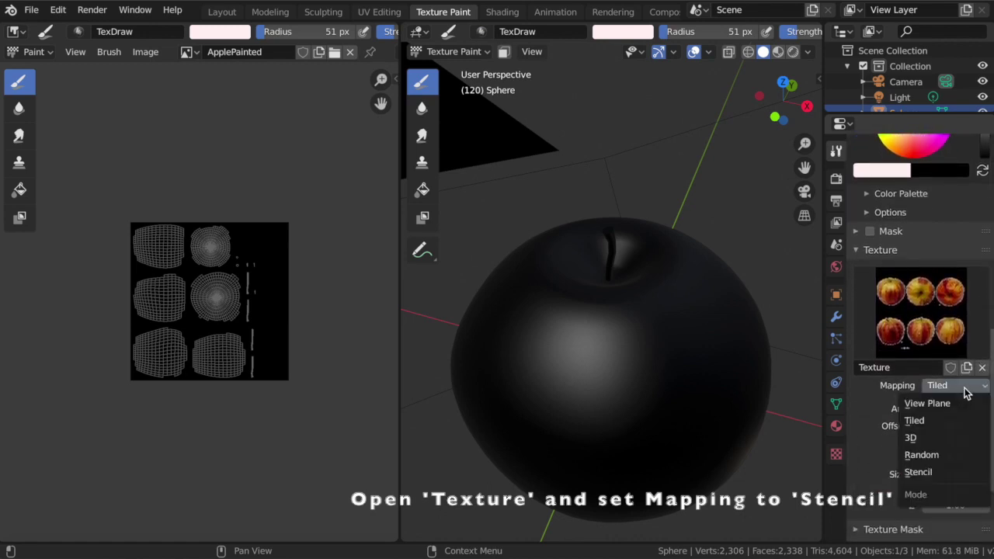
left_click(947, 474)
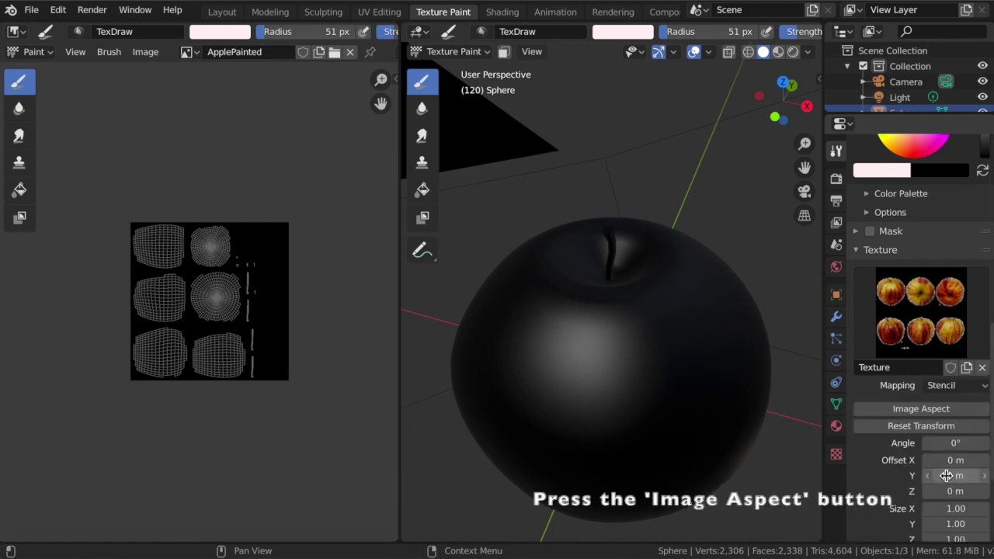
left_click(939, 409)
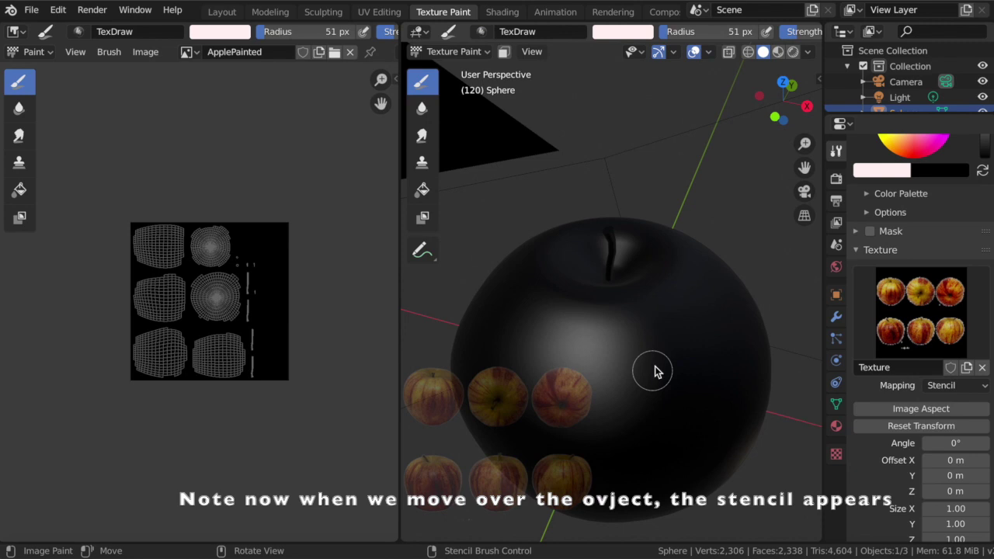
In Front view, move and enlarge the stencil until one photo apple covers the model
left_click(776, 115)
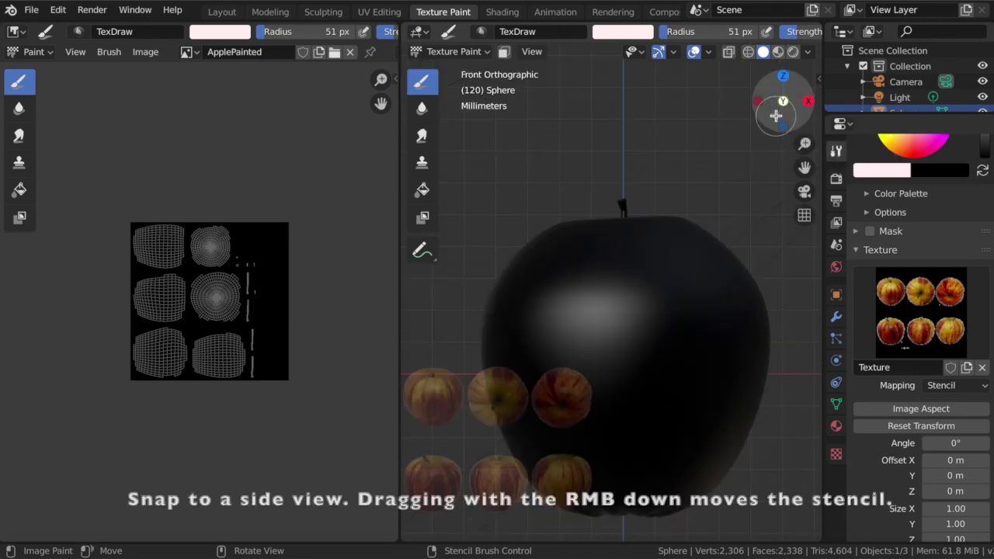
right_click_drag(641, 380, 744, 277)
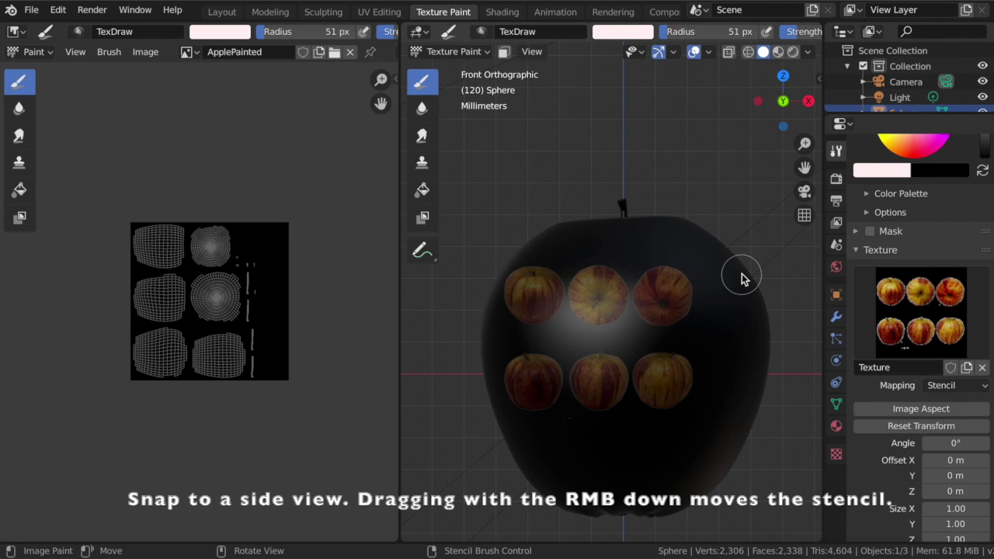
key("shift")
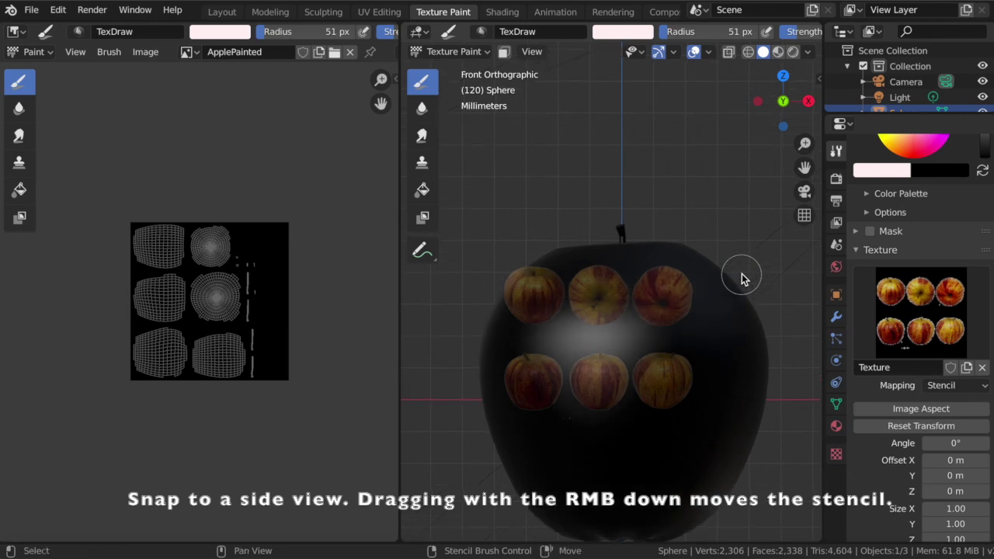
middle_click_drag(744, 278, 735, 279, "shift")
right_click_drag(743, 289, 738, 81, "shift")
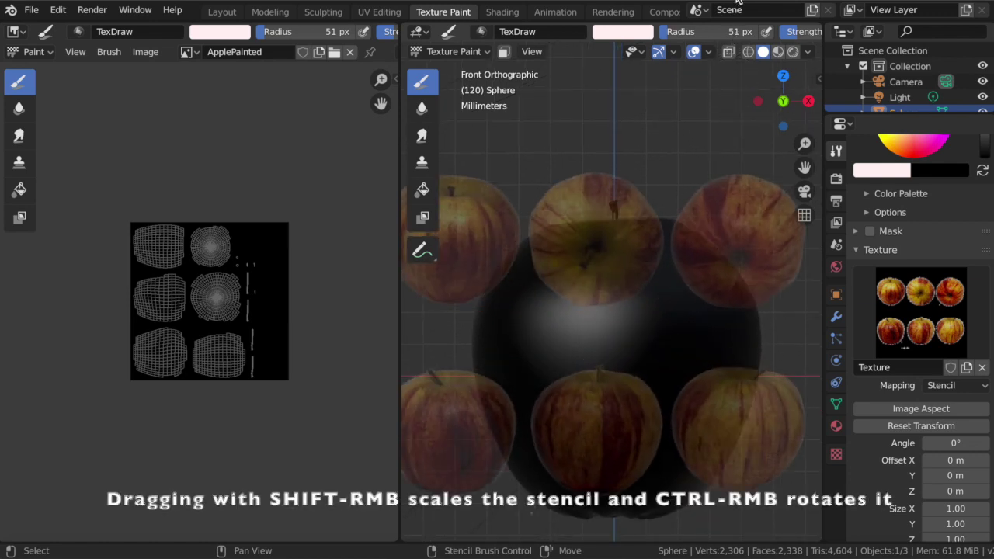
right_click_drag(737, 80, 558, 215, "shift")
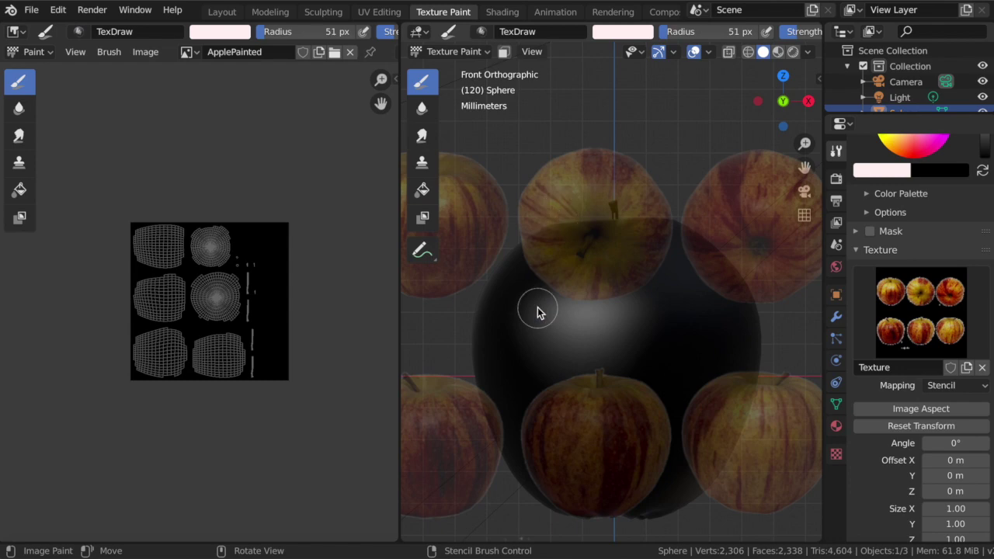
right_click_drag(537, 313, 734, 227)
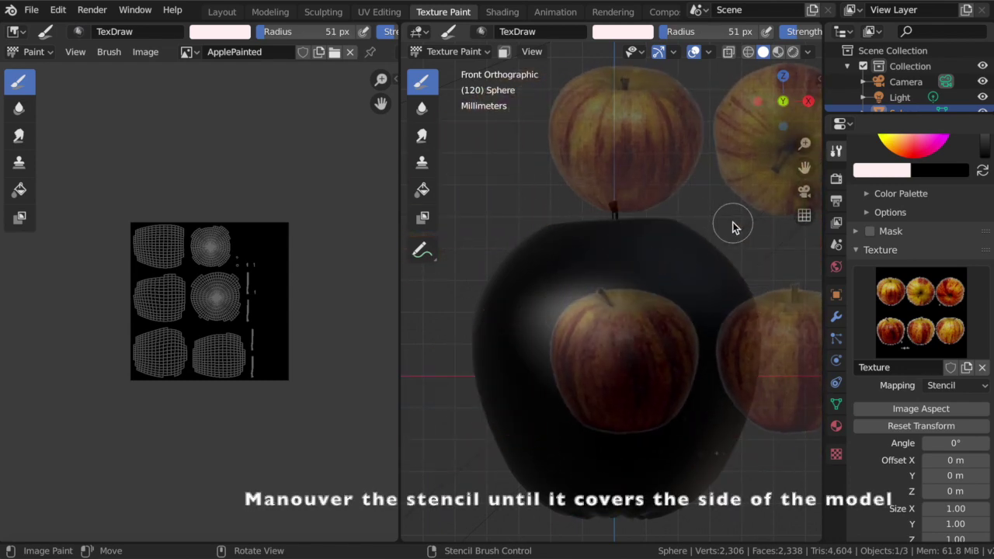
right_click_drag(734, 225, 737, 148, "shift")
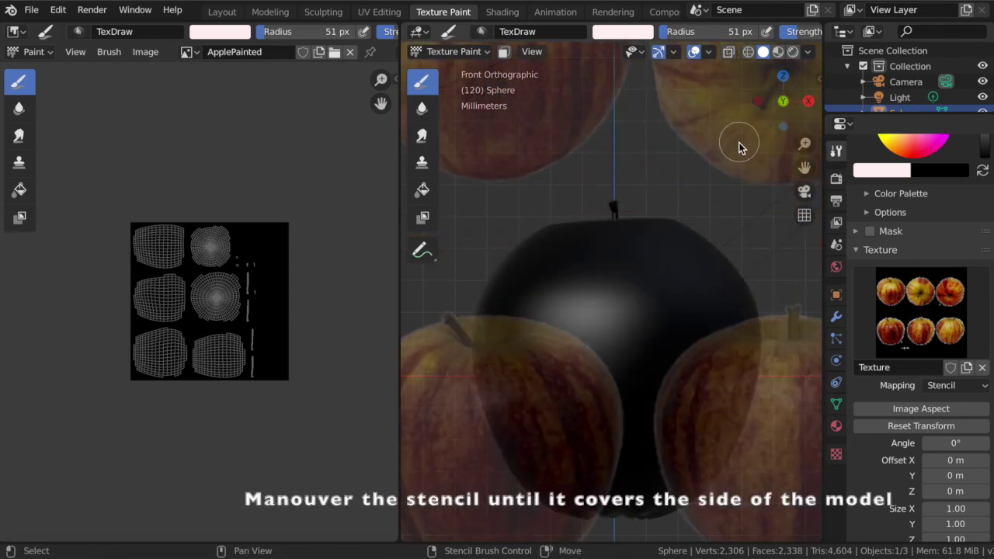
mouse_move(585, 303)
left_mouse_down()
mouse_move(681, 228)
mouse_move(692, 242)
left_mouse_up()
mouse_move(692, 242)
right_mouse_down()
mouse_move(754, 173)
mouse_move(815, 147)
right_mouse_up()
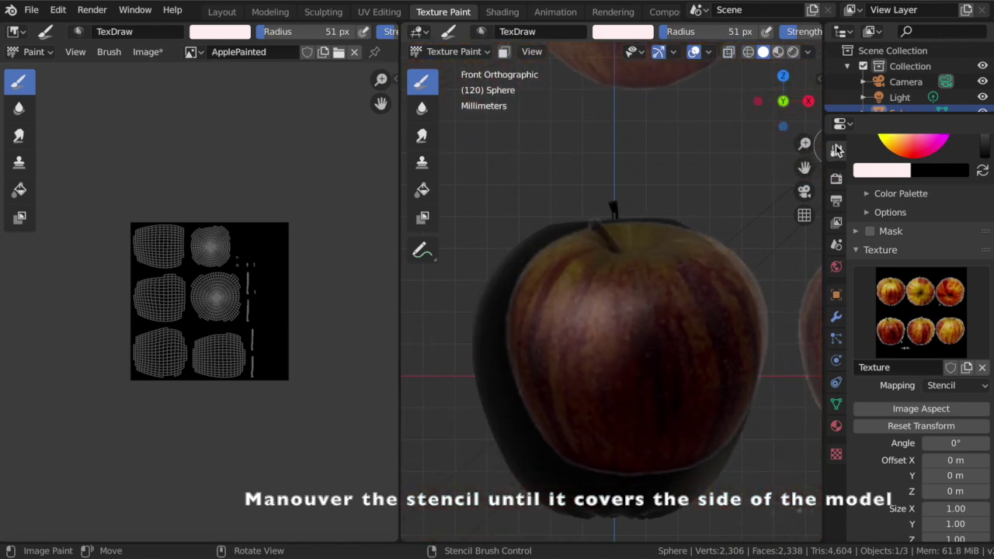
Fit the stencil over the model and increase the brush radius to 101 px
right_click_drag(716, 190, 746, 351, "shift")
mouse_move(593, 366)
right_mouse_down()
mouse_move(619, 359)
mouse_move(632, 339)
mouse_move(642, 392)
right_mouse_up()
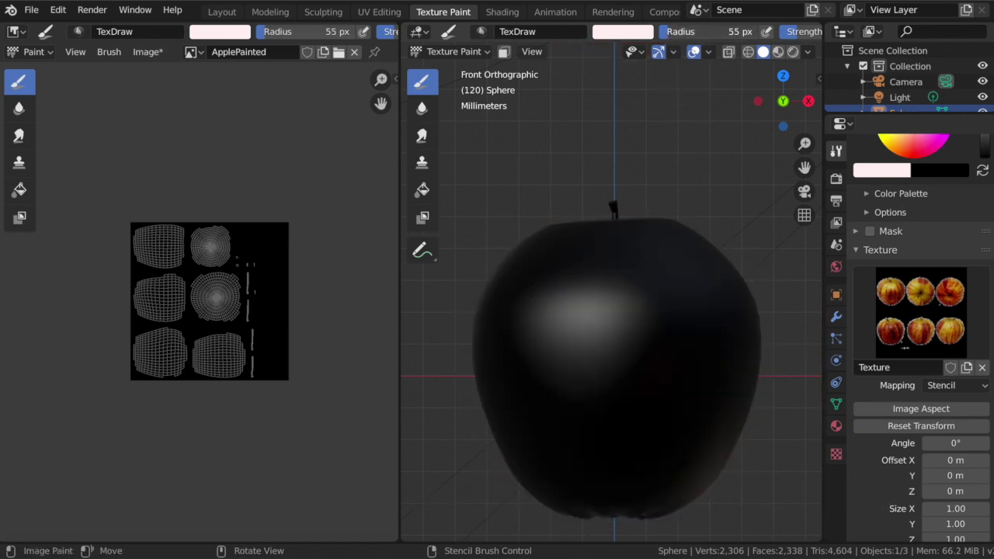
left_click_drag(700, 31, 723, 31)
left_click(590, 251)
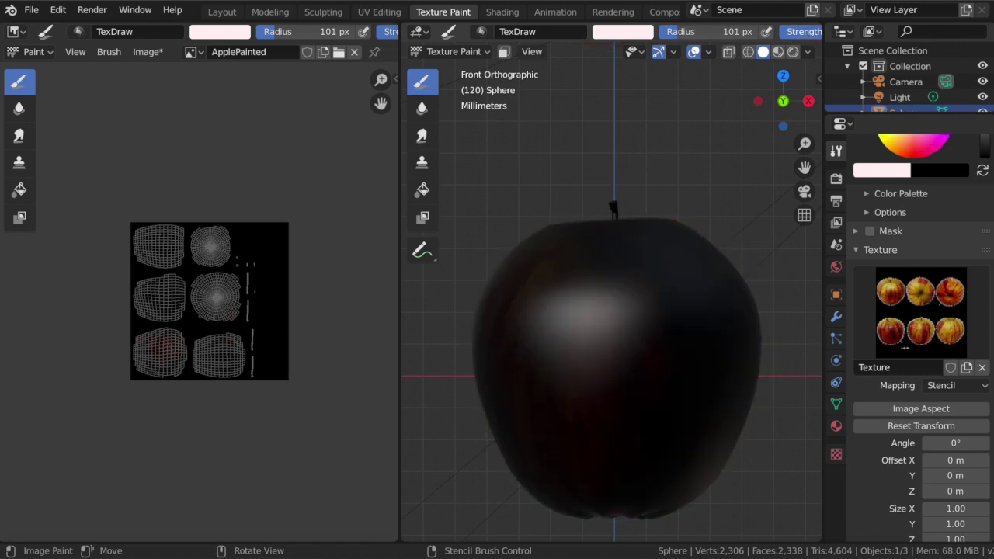
Paint the photo's striped apple skin over the upper, left and lower front
scroll(786, 29, "down", 3)
scroll(786, 29, "down", 2)
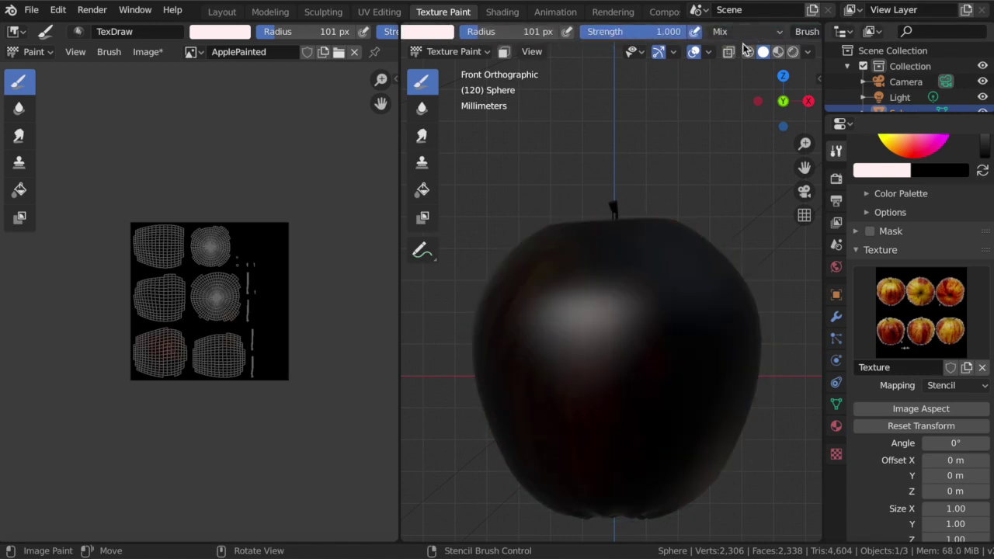
mouse_move(542, 250)
left_mouse_down()
mouse_move(517, 295)
mouse_move(525, 481)
mouse_move(563, 489)
mouse_move(546, 342)
mouse_move(596, 437)
mouse_move(609, 275)
mouse_move(642, 421)
mouse_move(630, 253)
mouse_move(609, 240)
mouse_move(652, 242)
mouse_move(661, 344)
mouse_move(660, 267)
mouse_move(723, 488)
mouse_move(687, 403)
left_mouse_up()
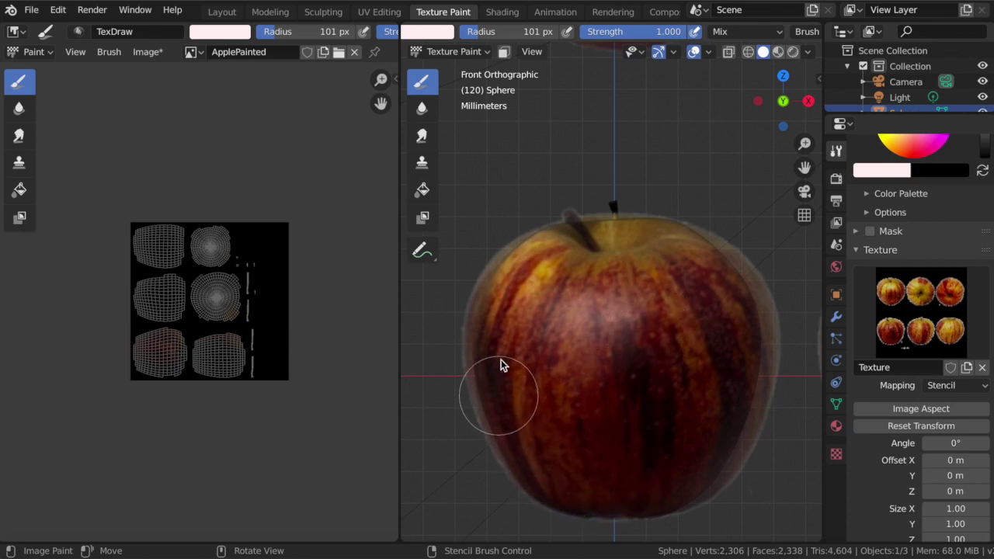
mouse_move(504, 310)
left_mouse_down()
mouse_move(620, 432)
mouse_move(673, 342)
left_mouse_up()
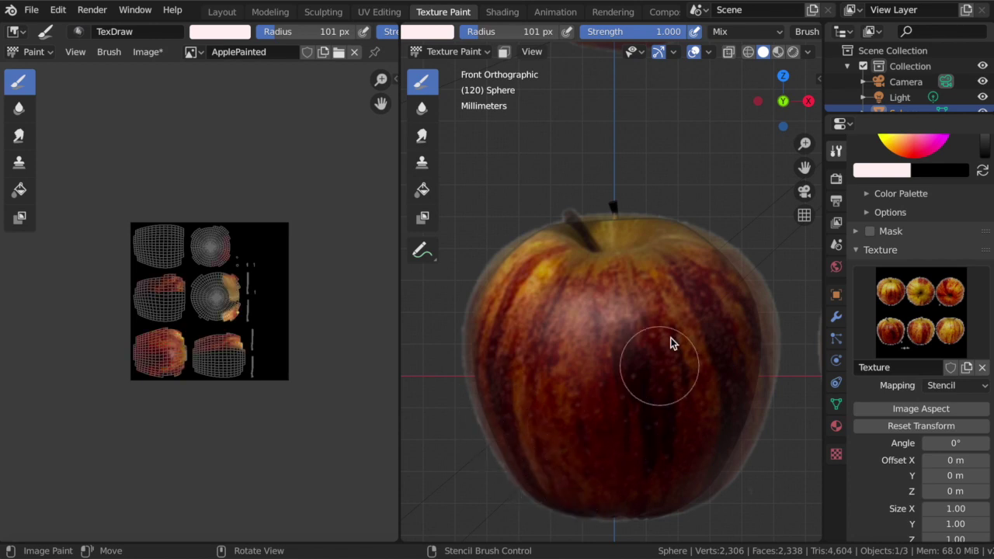
left_click(809, 100)
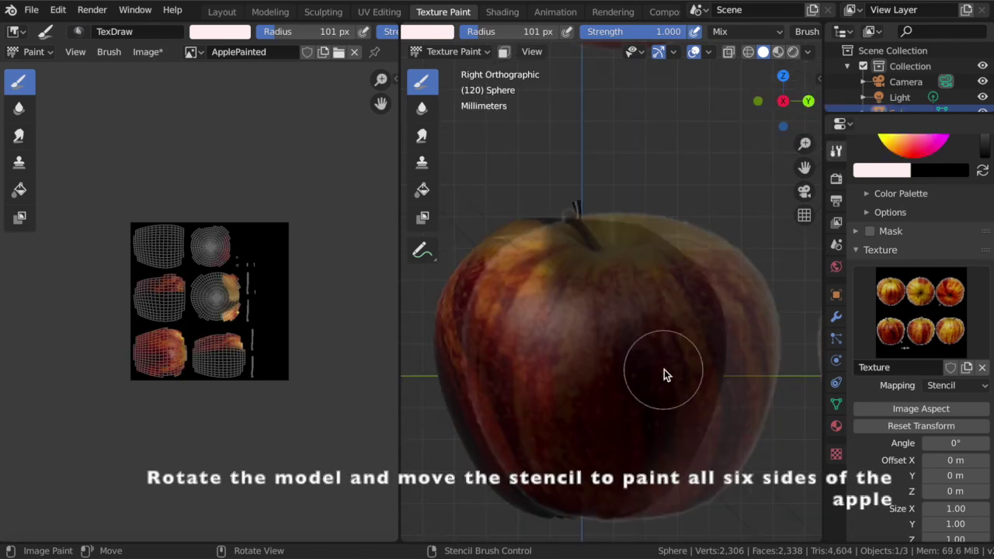
Realign the stencil and paint photo skin onto the apple's right side
right_click_drag(629, 386, 382, 417)
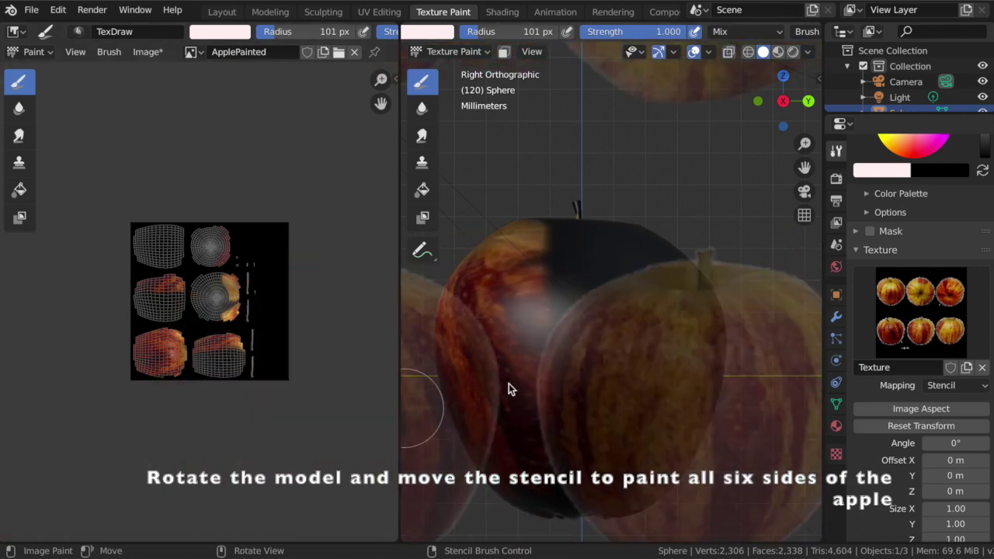
mouse_move(633, 383)
left_mouse_down()
mouse_move(537, 362)
mouse_move(654, 351)
left_mouse_up()
mouse_move(654, 352)
right_mouse_down()
mouse_move(572, 305)
mouse_move(547, 298)
mouse_move(549, 308)
right_mouse_up()
mouse_move(550, 308)
left_mouse_down()
mouse_move(566, 273)
mouse_move(557, 440)
mouse_move(590, 378)
mouse_move(591, 330)
mouse_move(555, 453)
mouse_move(555, 400)
mouse_move(611, 413)
mouse_move(599, 502)
mouse_move(628, 477)
mouse_move(661, 329)
mouse_move(651, 470)
mouse_move(692, 366)
mouse_move(681, 284)
mouse_move(613, 285)
mouse_move(552, 254)
mouse_move(553, 355)
mouse_move(506, 350)
mouse_move(526, 471)
mouse_move(536, 460)
left_mouse_up()
In Back view, paint photo skin across the apple's back and below the stem
left_click(809, 101)
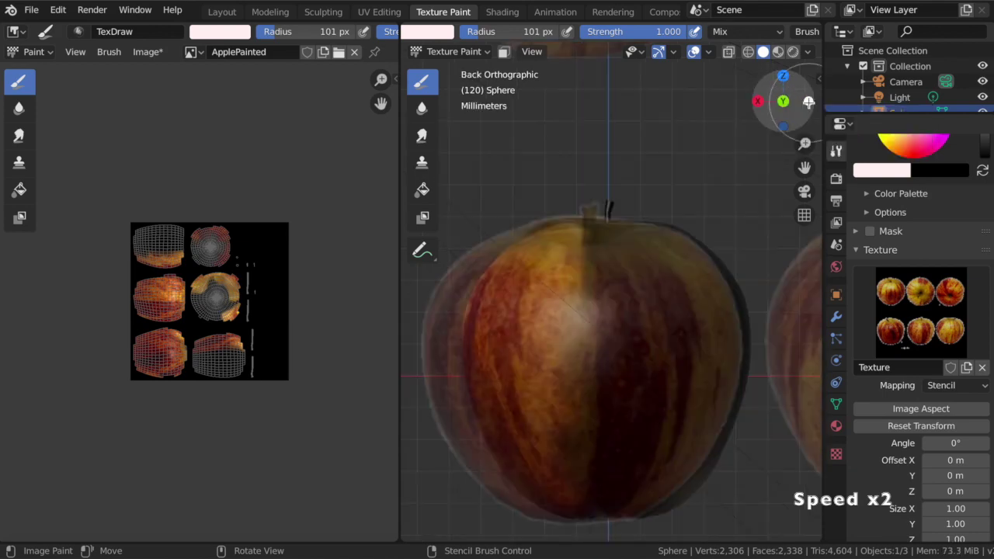
mouse_move(699, 339)
left_mouse_down()
mouse_move(530, 366)
mouse_move(374, 354)
left_mouse_up()
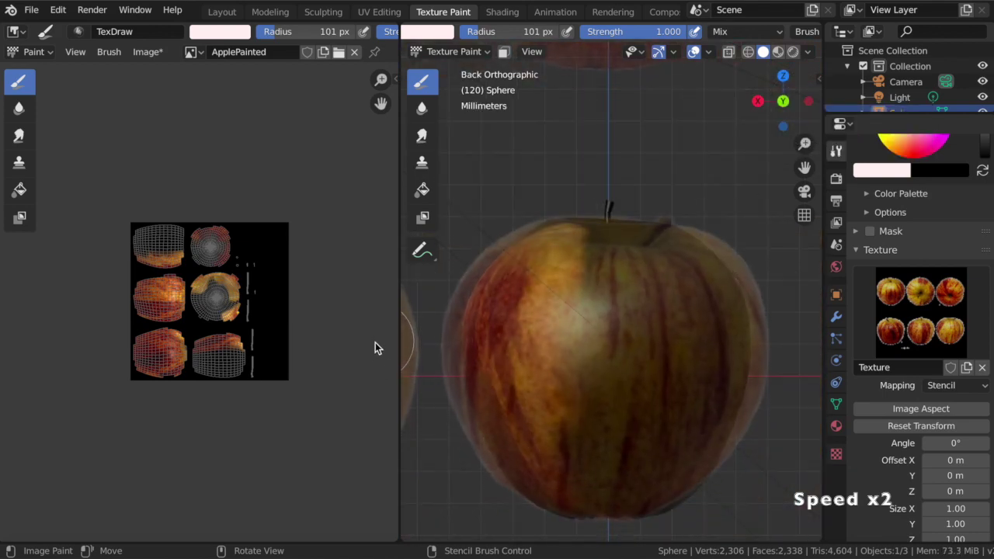
left_click_drag(581, 269, 572, 439)
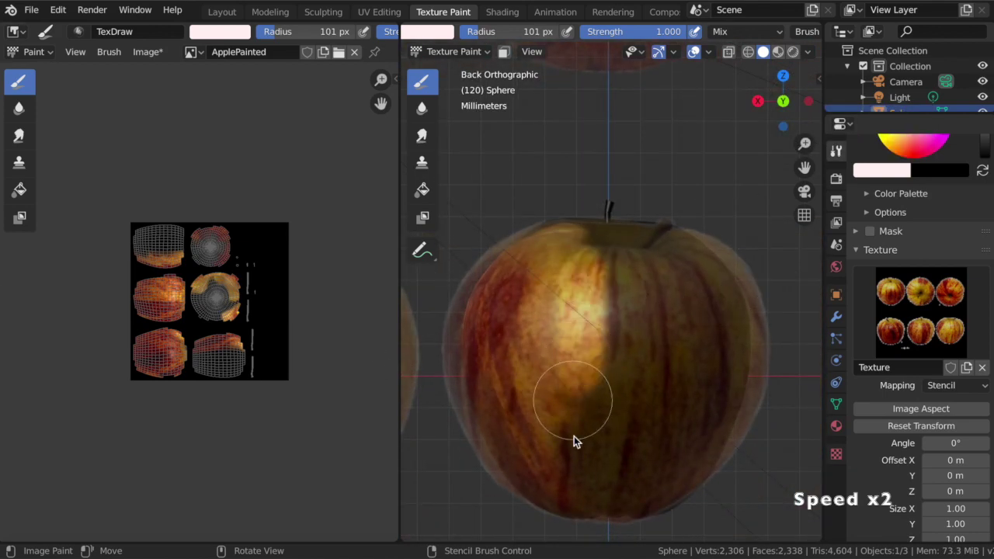
mouse_move(590, 316)
left_mouse_down()
mouse_move(606, 459)
mouse_move(619, 287)
mouse_move(628, 446)
left_mouse_up()
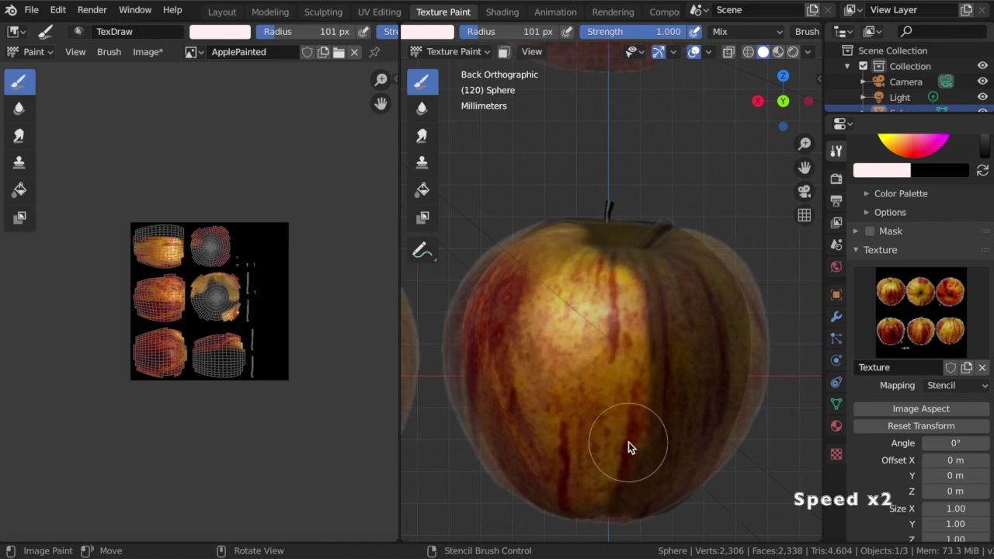
mouse_move(664, 414)
left_mouse_down()
mouse_move(702, 397)
mouse_move(722, 414)
mouse_move(672, 391)
mouse_move(605, 281)
mouse_move(705, 256)
mouse_move(598, 248)
left_mouse_up()
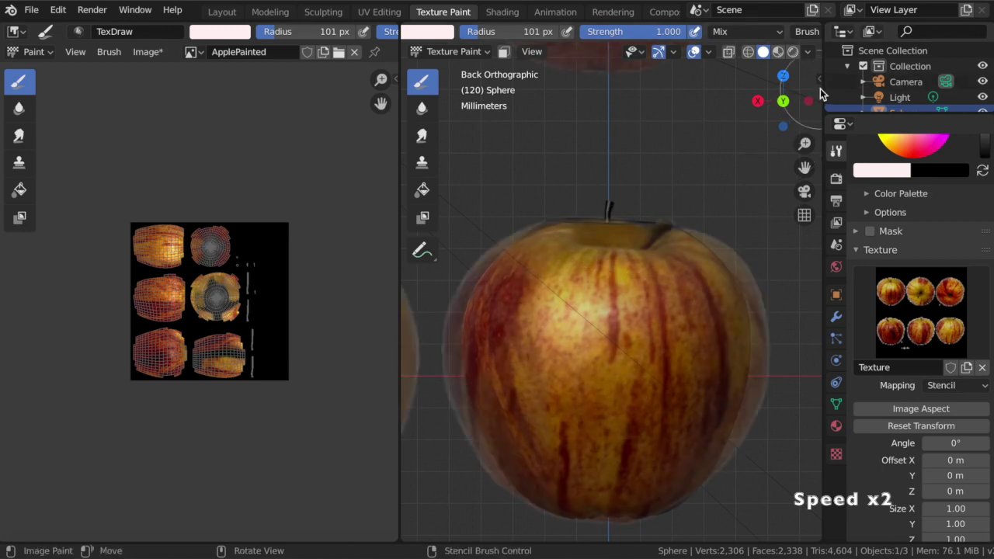
In Left view, align and enlarge the stencil, then paint over the dark central seam
left_click(808, 101)
right_click_drag(661, 433, 668, 482)
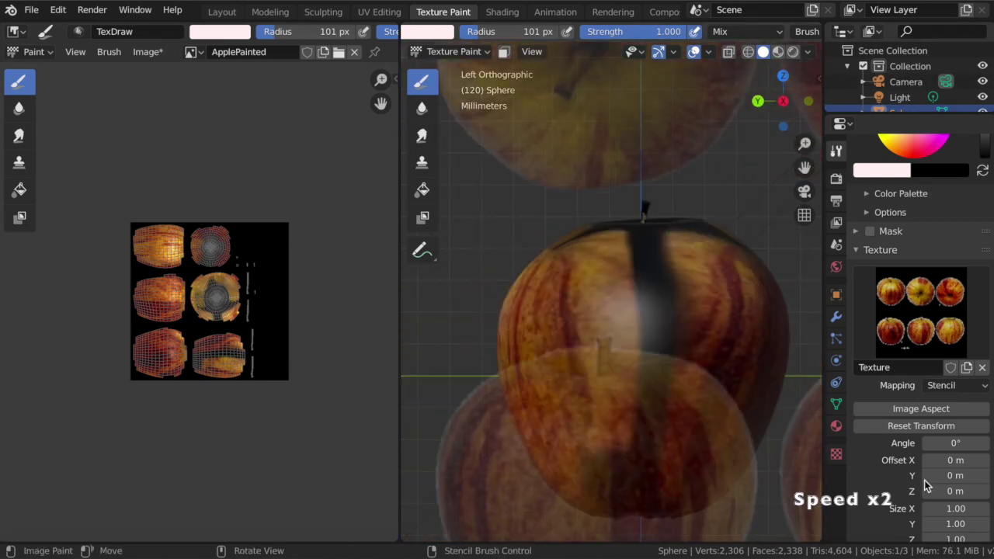
mouse_move(584, 331)
right_mouse_down("shift")
mouse_move(773, 413)
mouse_move(901, 509)
mouse_move(911, 552)
right_mouse_up("shift")
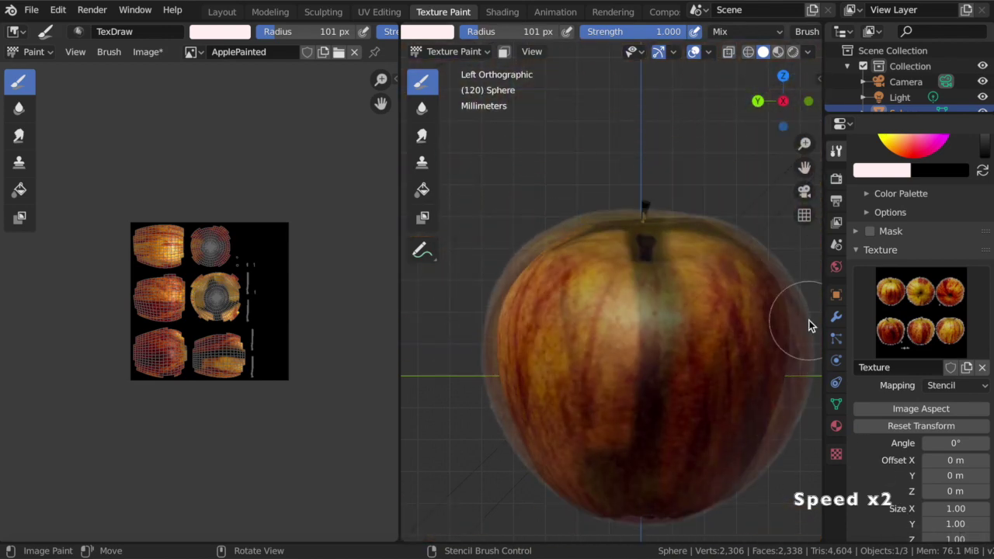
left_click_drag(659, 283, 644, 438)
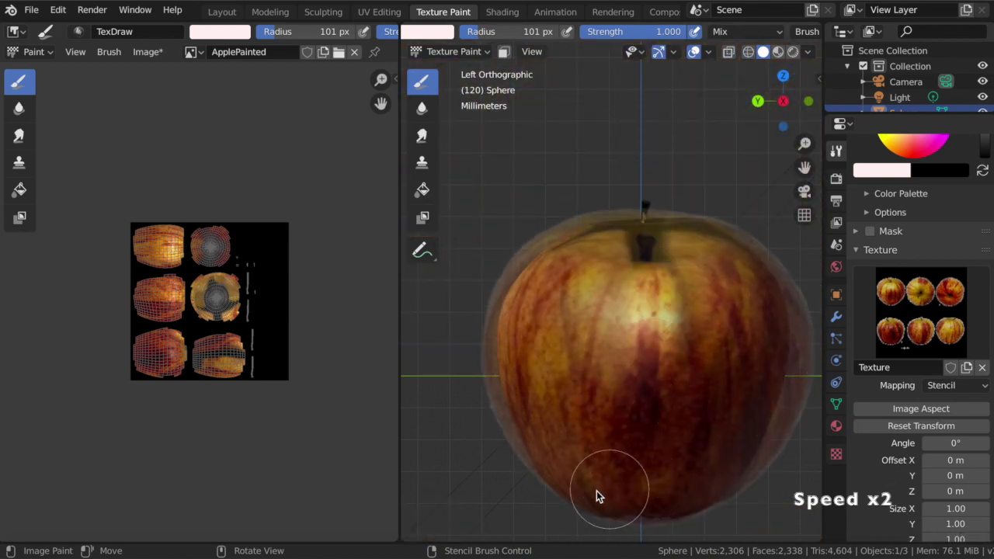
left_click_drag(682, 315, 706, 274)
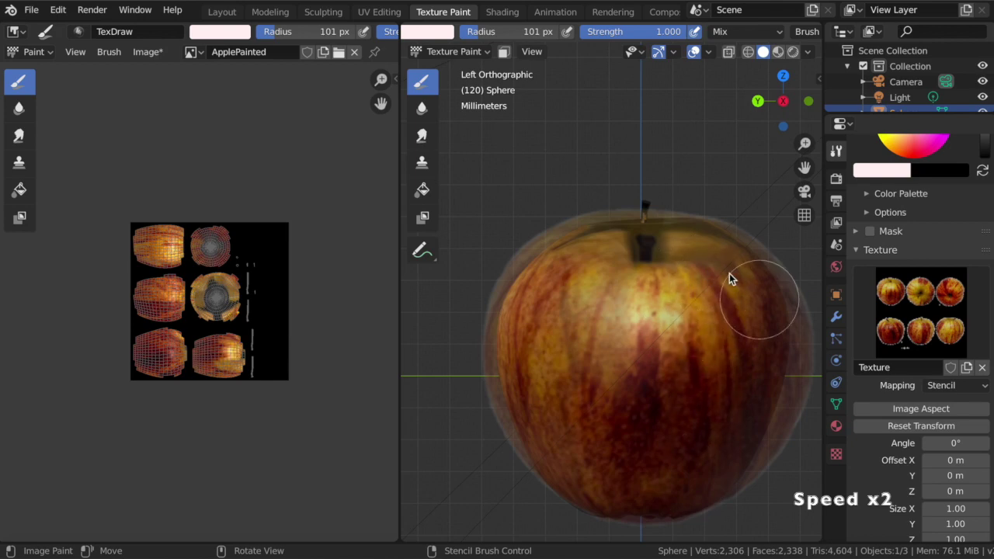
Switch to Top view and centre the stencil photo on the apple's top
left_click(783, 75)
right_click_drag(683, 342, 299, 295)
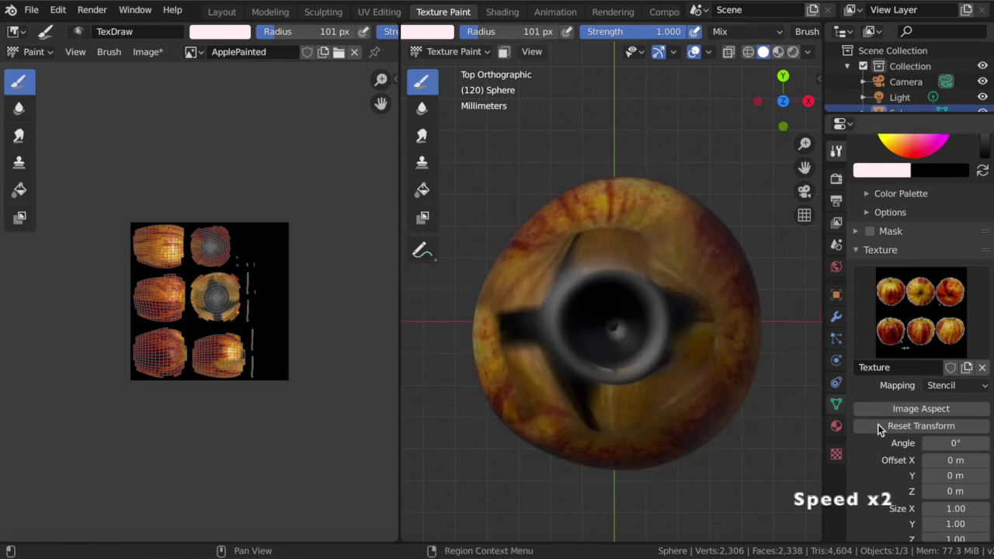
scroll(932, 466, "down", 4)
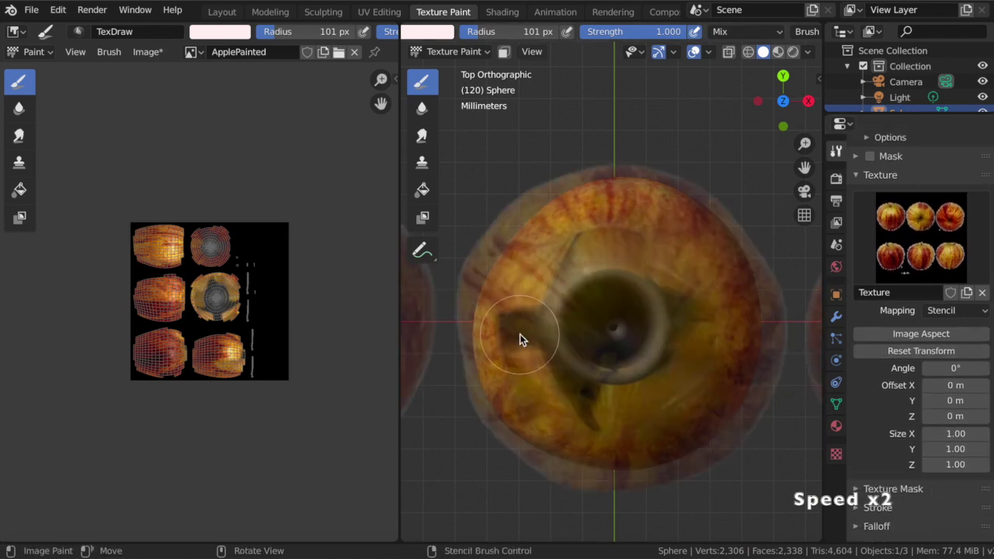
Paint photo texture over the top core and the underside's blossom end, then pick the Clone tool
left_click_drag(511, 330, 506, 324)
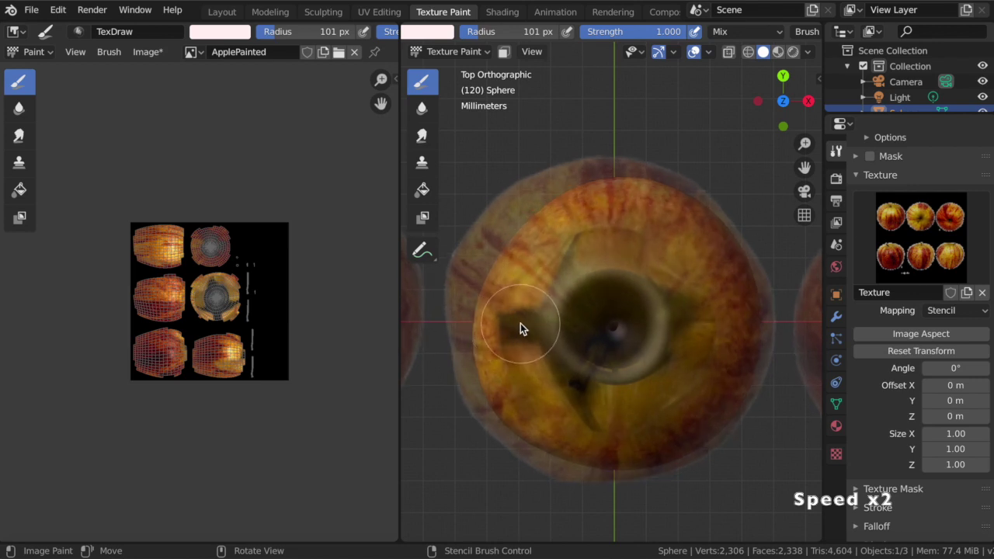
mouse_move(627, 235)
left_mouse_down()
mouse_move(556, 320)
mouse_move(580, 250)
mouse_move(565, 363)
mouse_move(588, 422)
mouse_move(588, 386)
mouse_move(577, 391)
mouse_move(669, 343)
mouse_move(660, 304)
mouse_move(695, 313)
mouse_move(652, 319)
mouse_move(598, 347)
left_mouse_up()
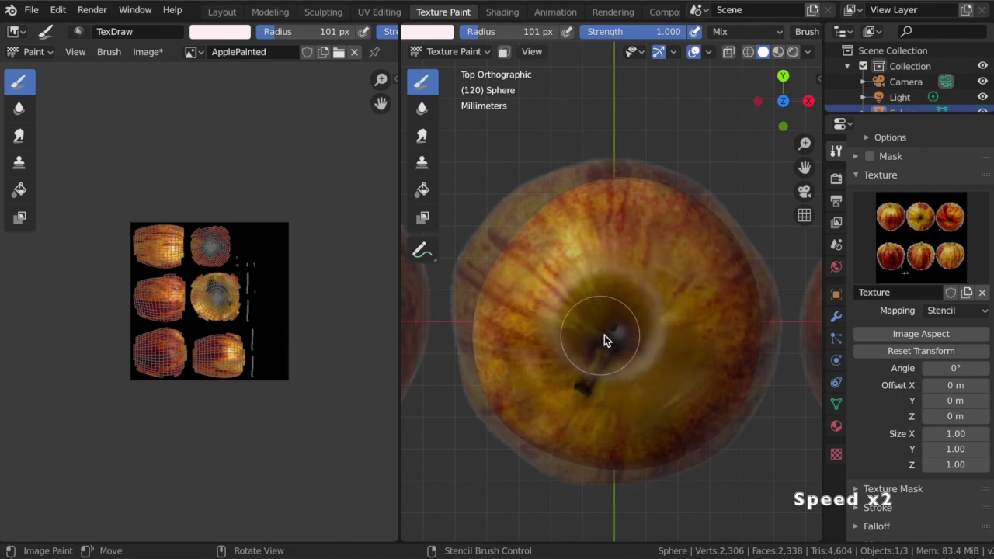
left_click(783, 101)
right_click_drag(691, 337, 350, 241)
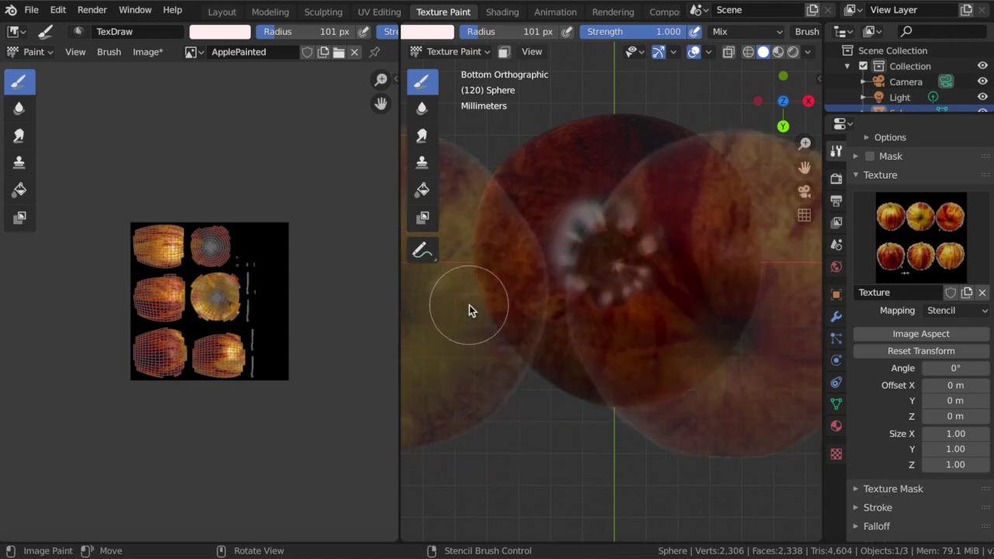
mouse_move(633, 240)
left_mouse_down()
mouse_move(629, 289)
mouse_move(583, 229)
mouse_move(628, 293)
mouse_move(613, 217)
mouse_move(590, 295)
mouse_move(544, 239)
left_mouse_up()
left_click(422, 161)
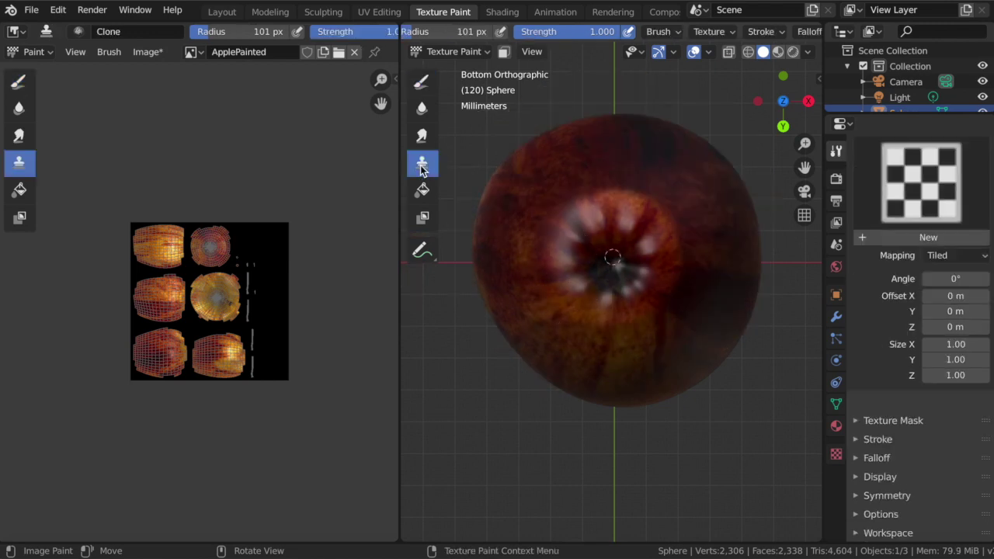
Check the clone brush settings: radius 101 px and strength 1.000
right_click(620, 363)
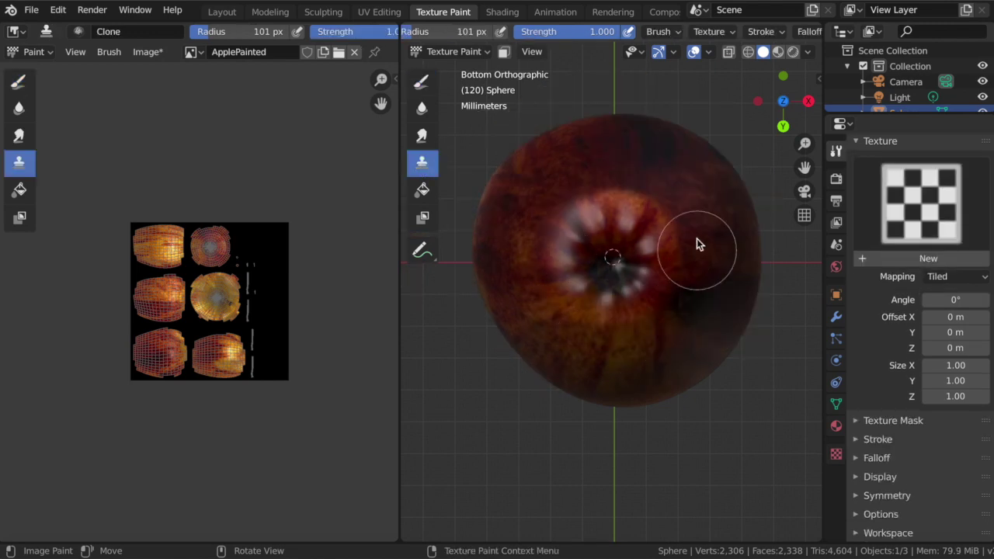
right_click(719, 148)
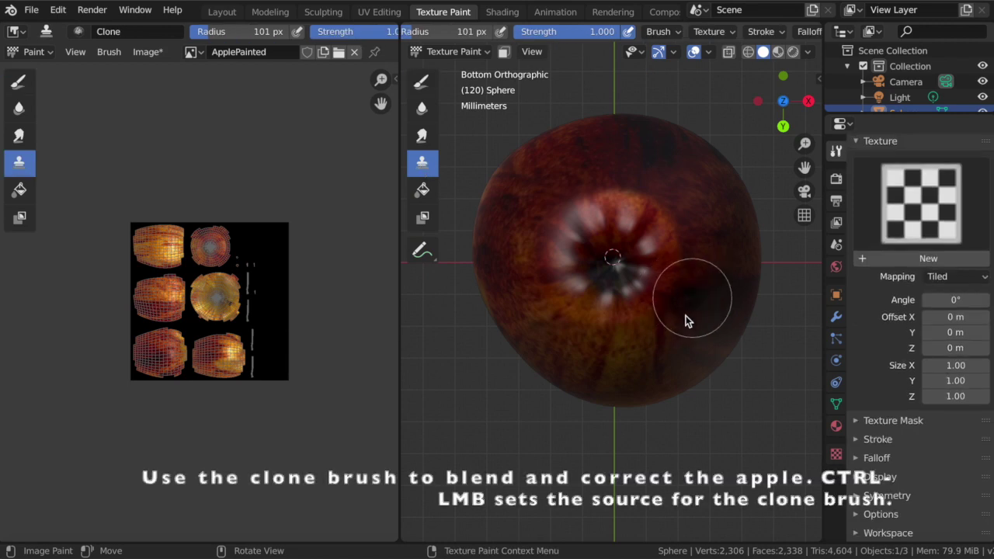
right_click(652, 342)
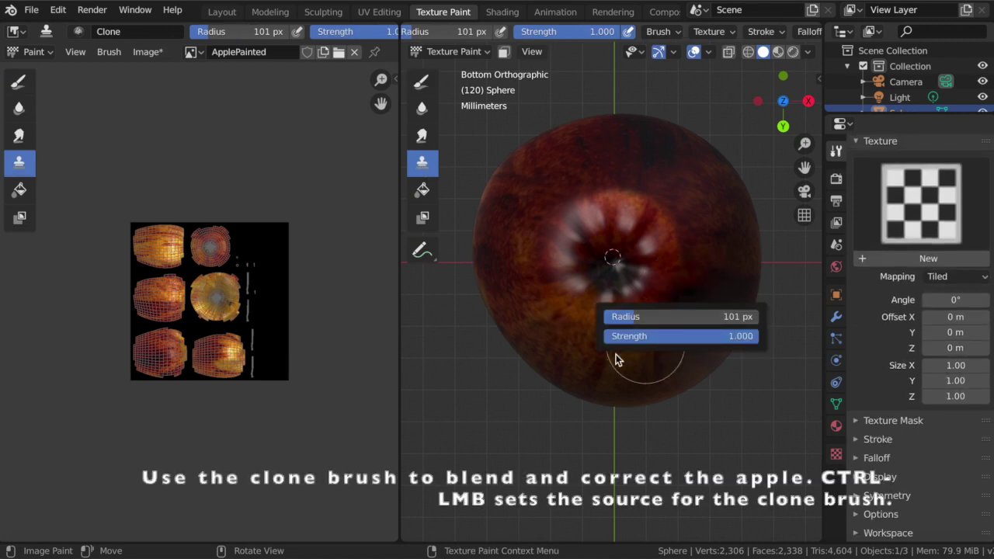
right_click(721, 148)
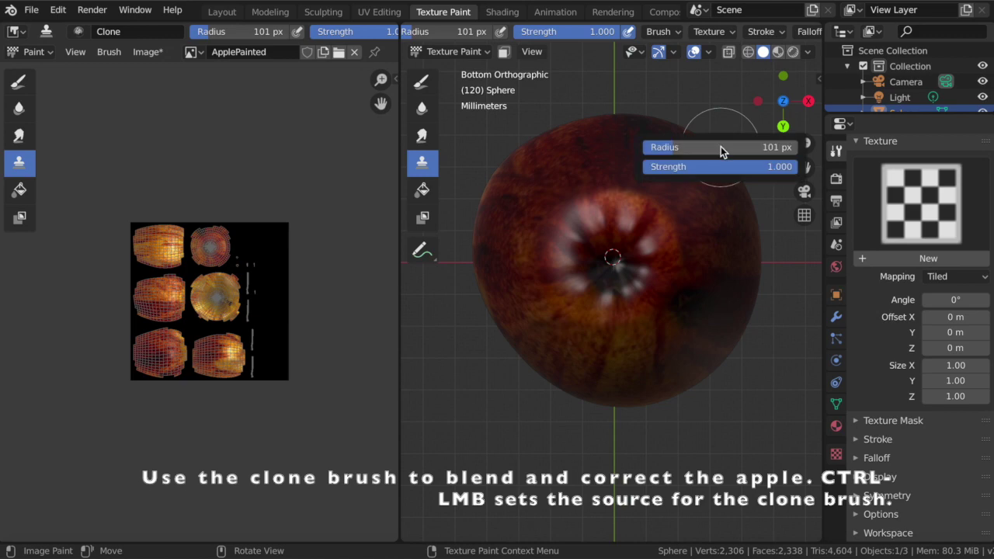
Orbit and zoom to a close view of the apple and set the clone source near the stem
middle_click_drag(610, 208, 609, 207)
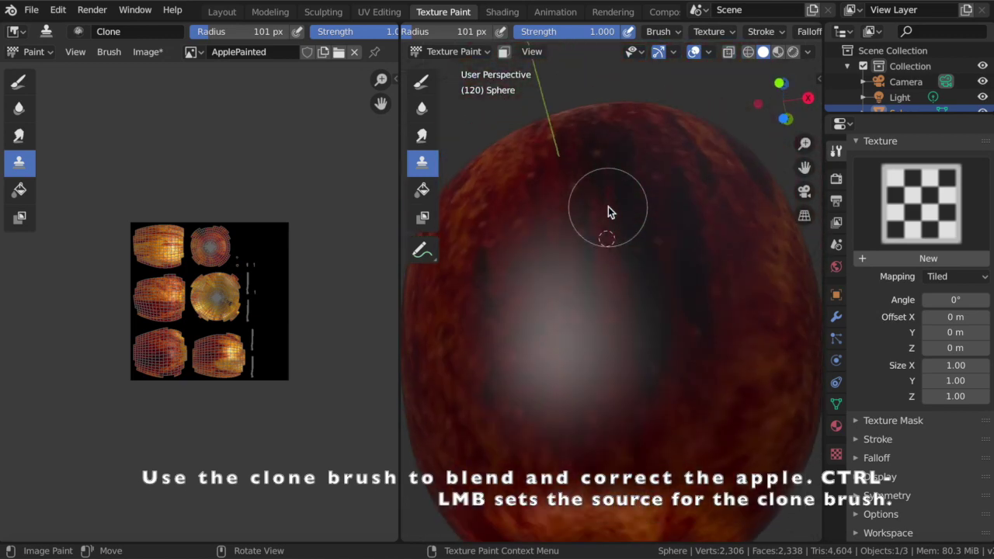
scroll(608, 207, "down", 3)
scroll(608, 207, "down", 3)
scroll(608, 207, "down", 1)
middle_click_drag(609, 206, 610, 211)
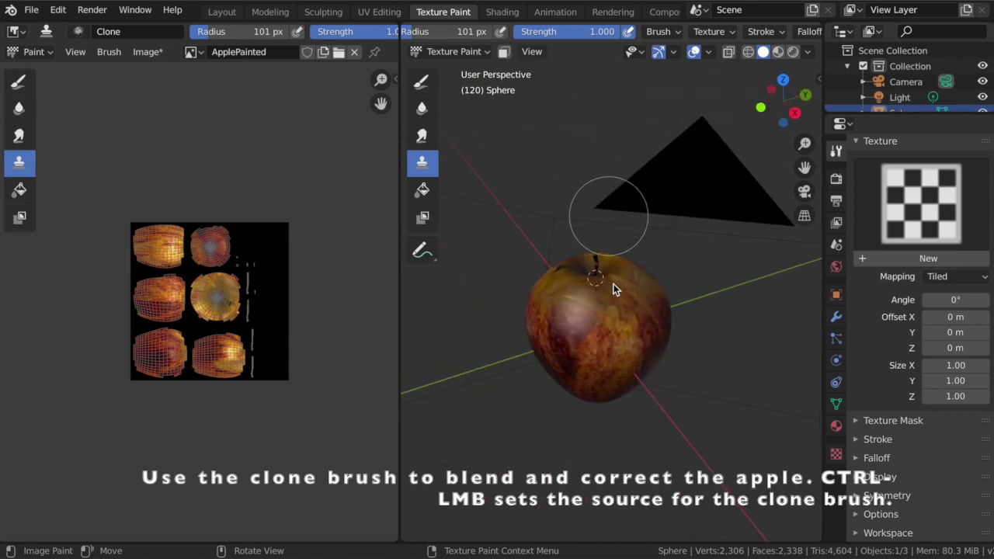
scroll(614, 289, "up", 2)
scroll(614, 289, "up", 1)
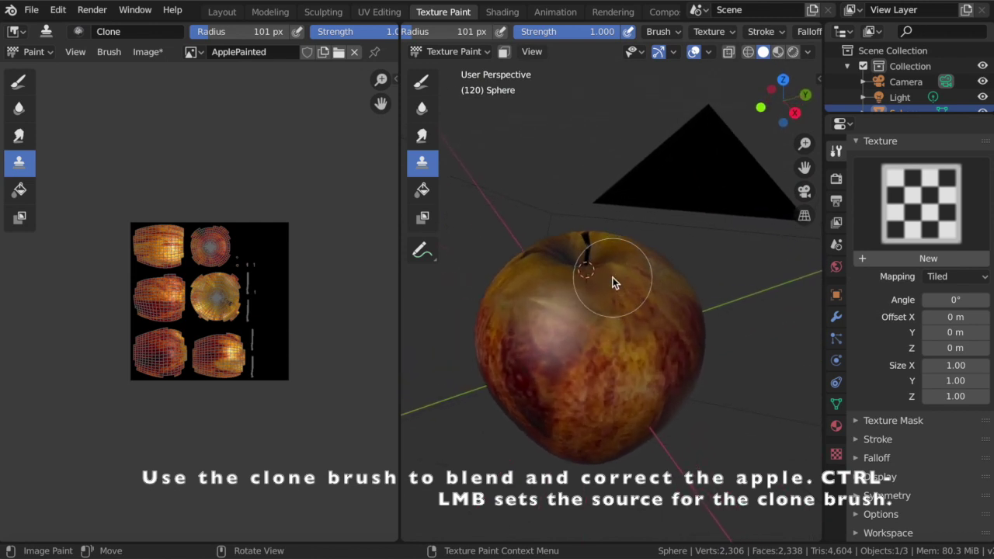
left_click_drag(513, 333, 515, 332)
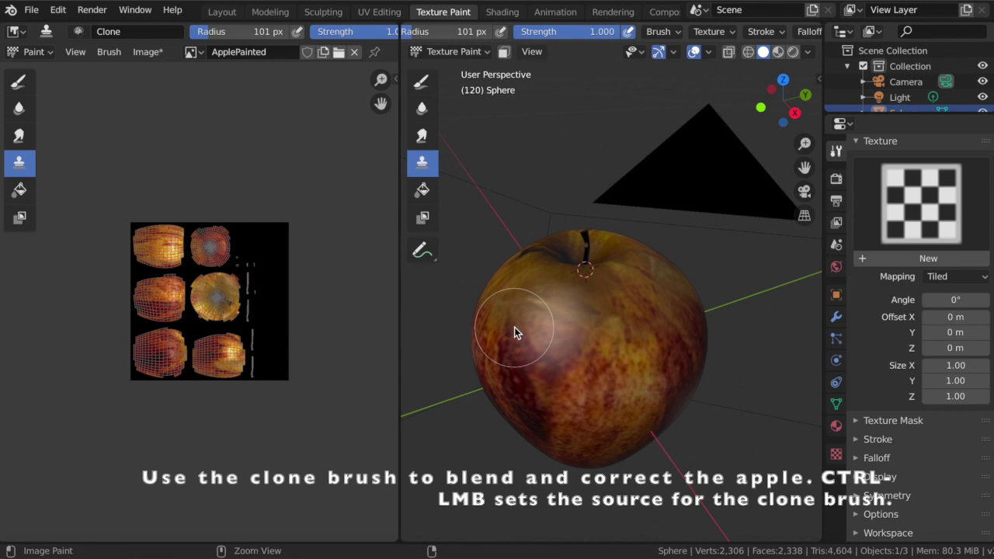
Clone surrounding skin over the pale patches on the apple's left side and front
left_click(547, 336, "ctrl")
mouse_move(541, 303)
left_mouse_down()
mouse_move(576, 318)
mouse_move(518, 309)
left_mouse_up()
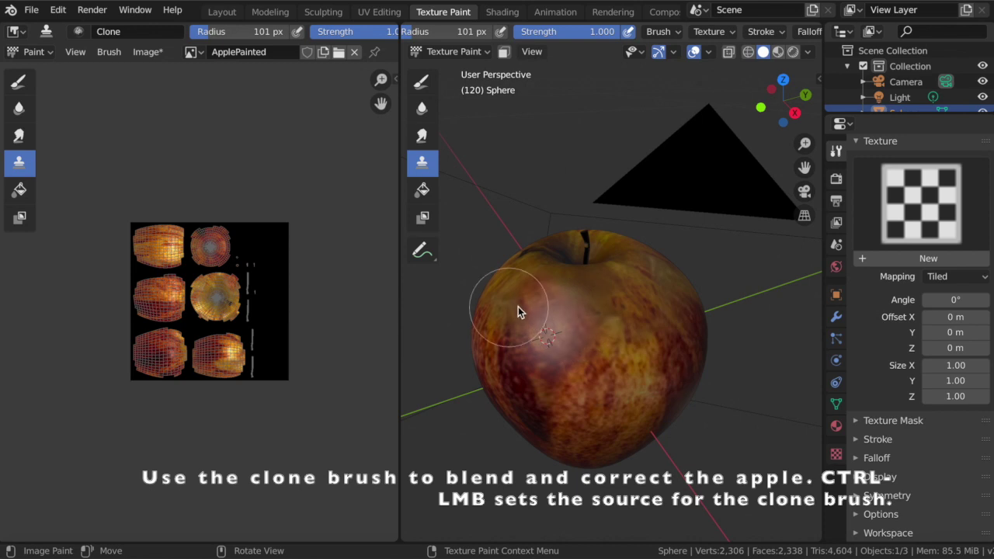
middle_click_drag(518, 308, 527, 306)
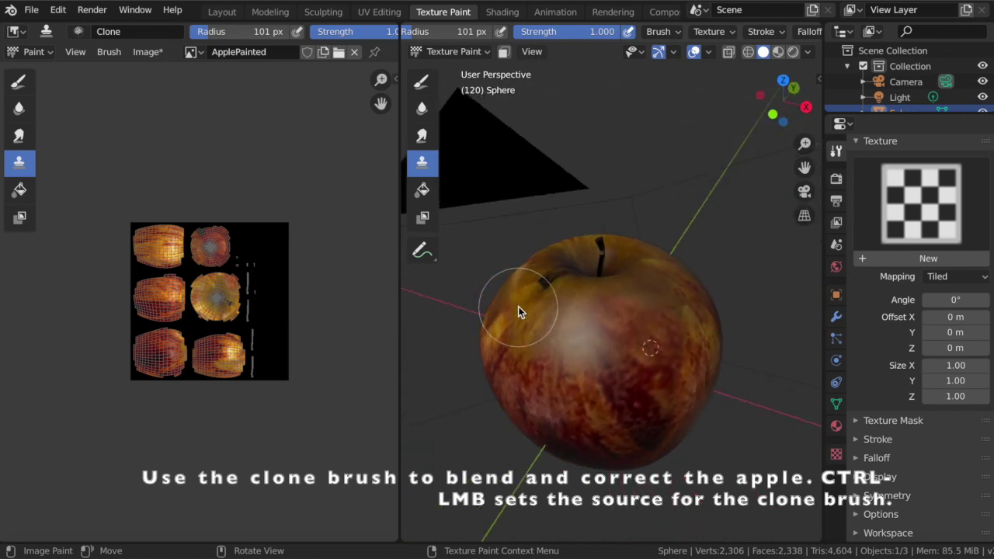
left_click(598, 365, "ctrl")
mouse_move(588, 341)
left_mouse_down()
mouse_move(619, 344)
mouse_move(533, 362)
mouse_move(545, 362)
left_mouse_up()
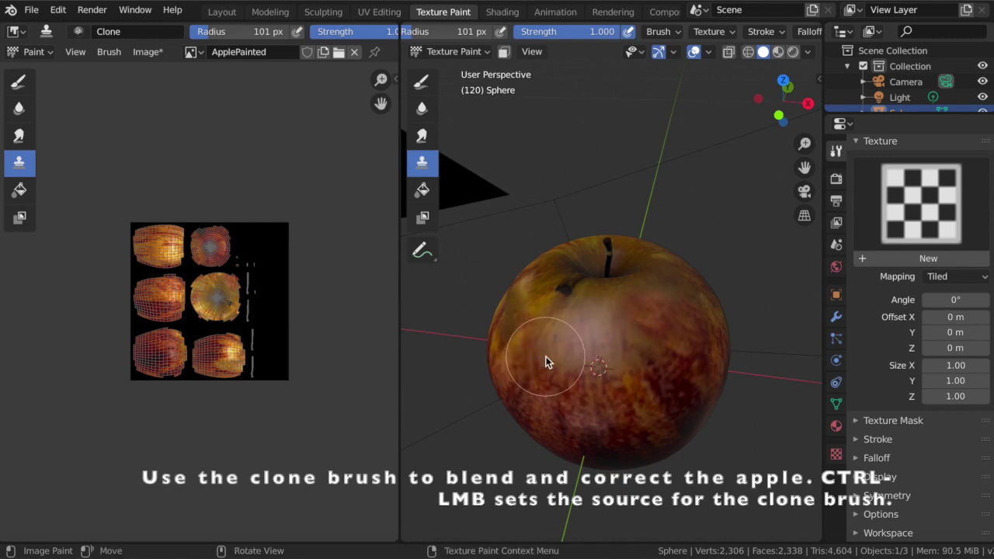
left_click(547, 356, "ctrl")
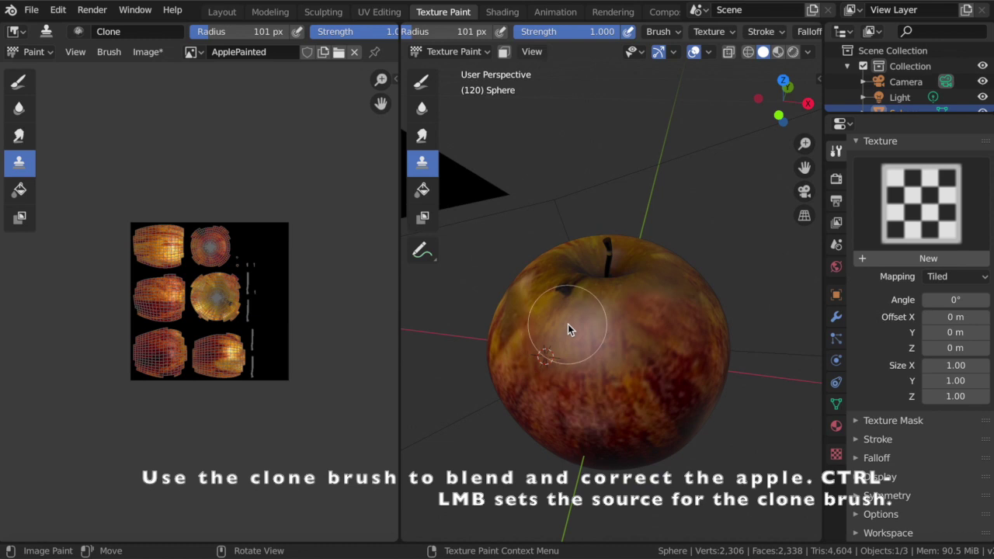
middle_click_drag(592, 372, 591, 371)
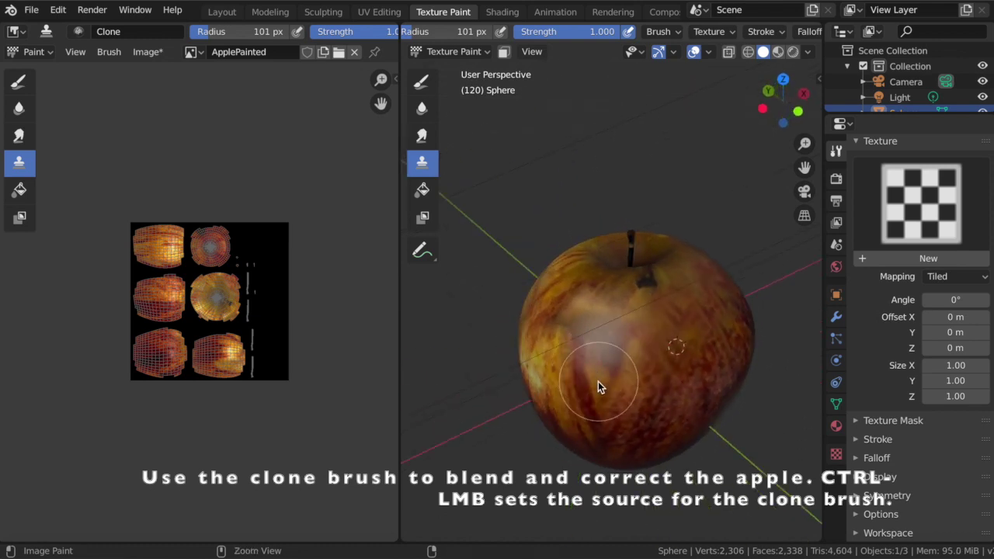
left_click(605, 375, "ctrl")
mouse_move(609, 360)
left_mouse_down()
mouse_move(610, 371)
mouse_move(595, 324)
mouse_move(590, 340)
left_mouse_up()
left_click(578, 352, "ctrl")
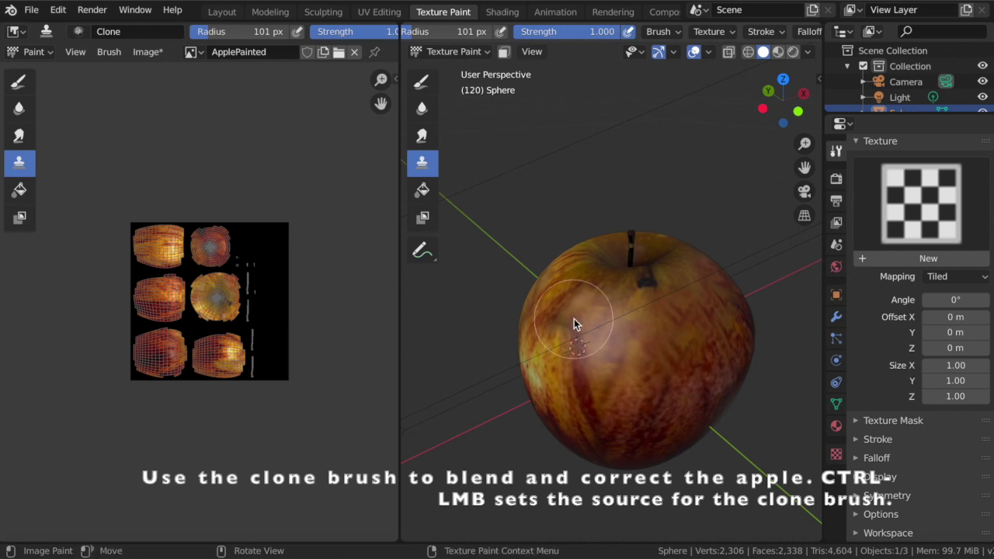
middle_click_drag(638, 343, 638, 343)
Clone skin over the duplicated stem marks and dark spots near the stem
left_click(614, 370, "ctrl")
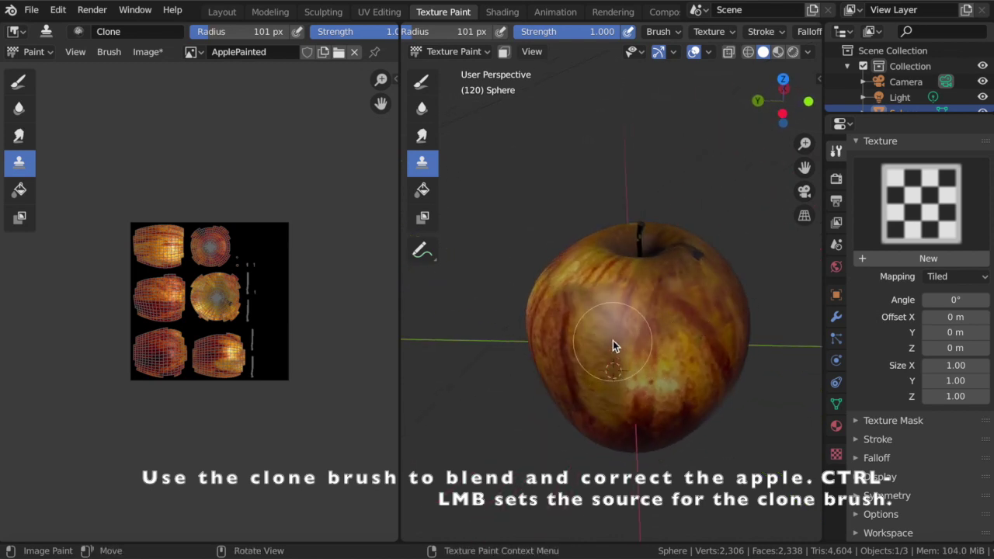
middle_click_drag(594, 408, 594, 408)
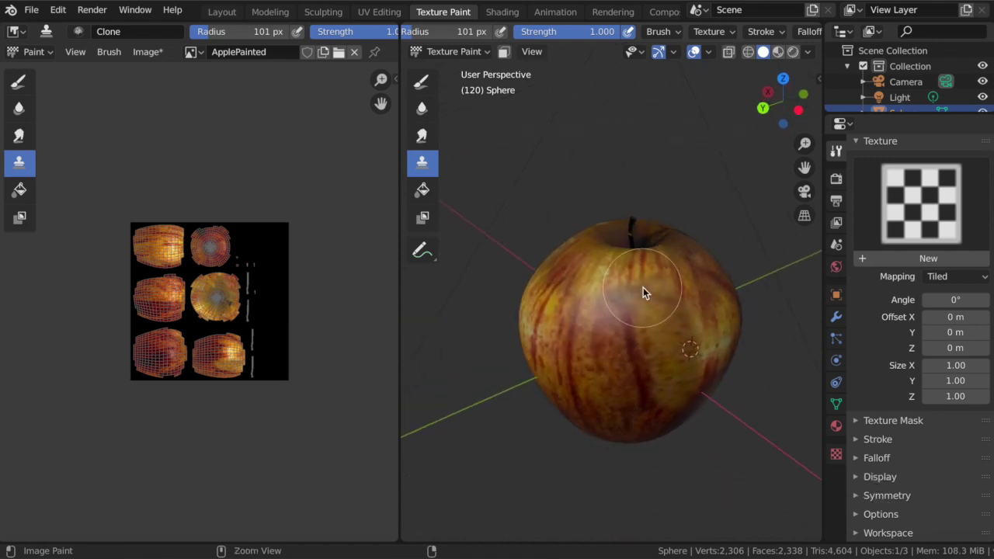
left_click(640, 265, "ctrl")
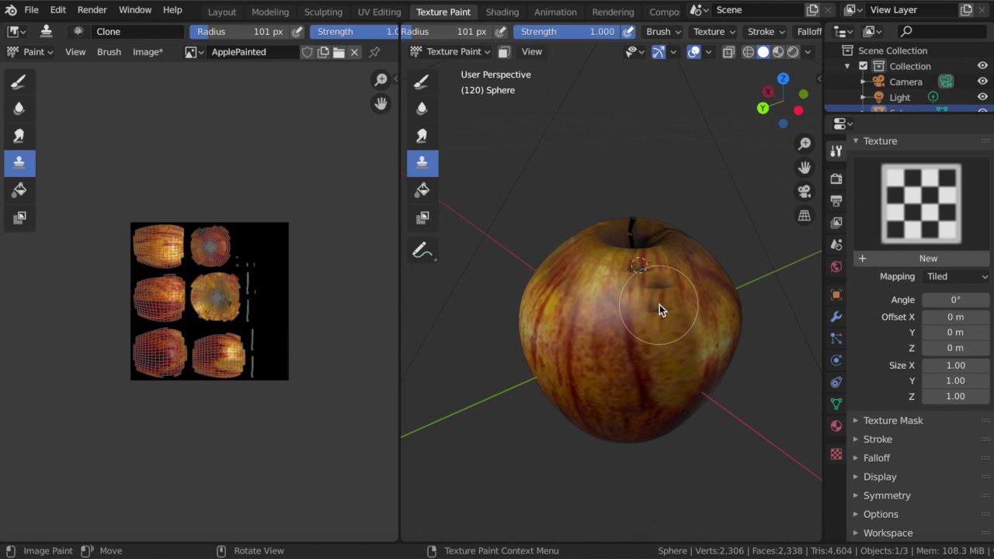
left_click_drag(655, 300, 630, 276)
left_click(606, 274, "ctrl")
mouse_move(643, 276)
left_mouse_down()
mouse_move(668, 300)
mouse_move(656, 257)
mouse_move(658, 314)
mouse_move(626, 320)
mouse_move(659, 333)
mouse_move(653, 268)
left_mouse_up()
left_click(656, 258, "ctrl")
left_click(660, 332, "ctrl")
middle_click_drag(646, 274, 651, 306)
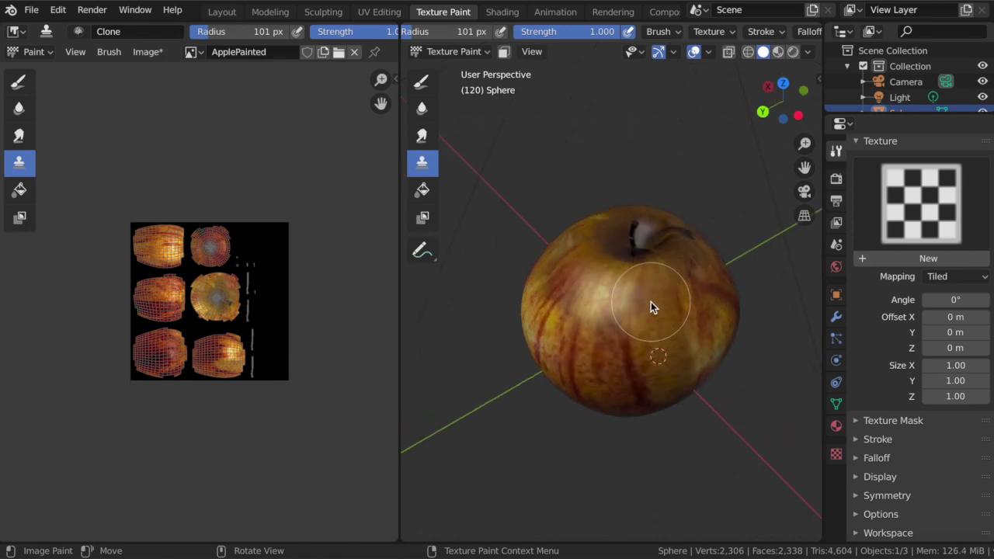
scroll(651, 301, "up", 1)
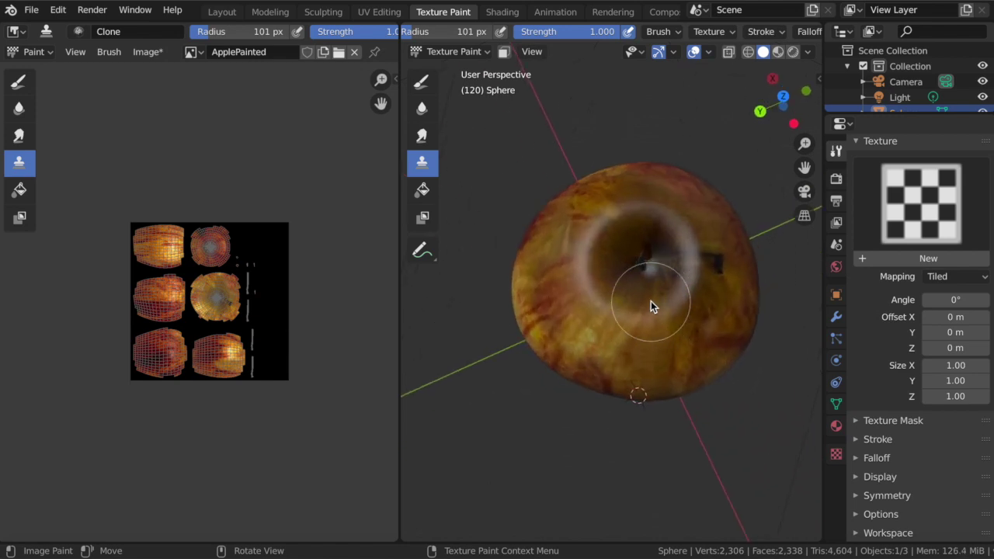
Clone darker skin over the light patch and dark blob around the stem
scroll(651, 300, "up", 1)
scroll(651, 301, "up", 2)
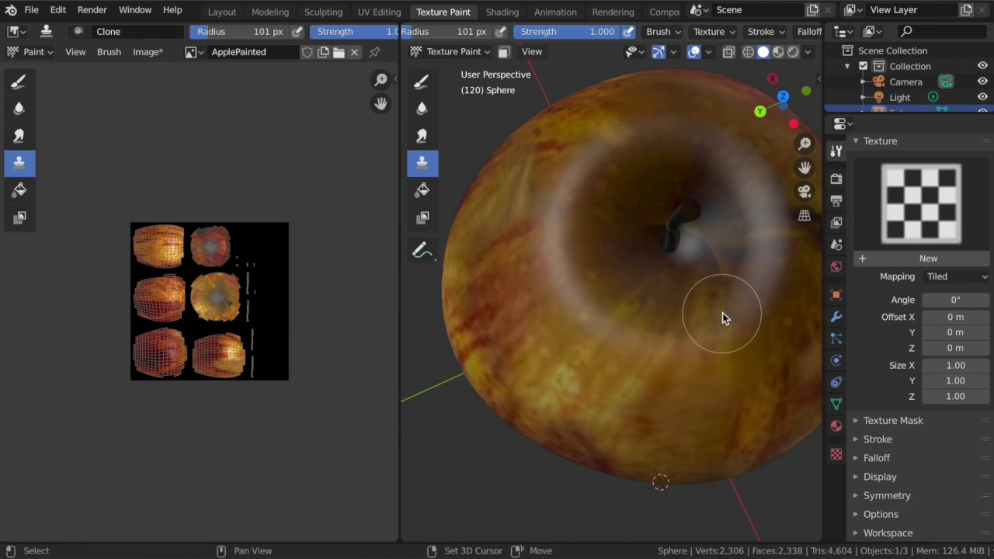
middle_click_drag(723, 317, 723, 312)
mouse_move(563, 303)
left_mouse_down()
mouse_move(581, 259)
mouse_move(569, 296)
left_mouse_up()
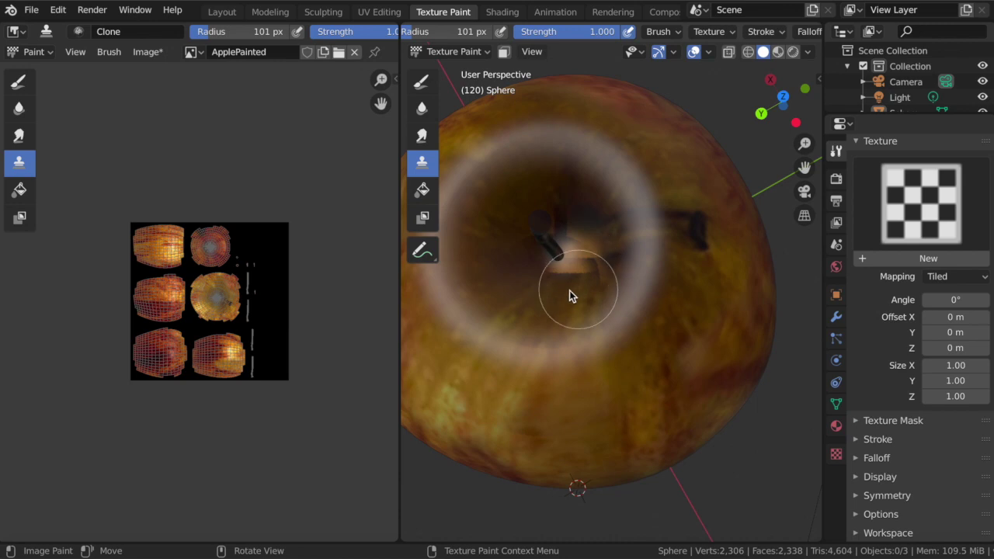
left_click(524, 307, "ctrl")
mouse_move(569, 284)
left_mouse_down()
mouse_move(571, 261)
mouse_move(587, 252)
mouse_move(606, 268)
mouse_move(577, 216)
mouse_move(555, 218)
mouse_move(598, 225)
left_mouse_up()
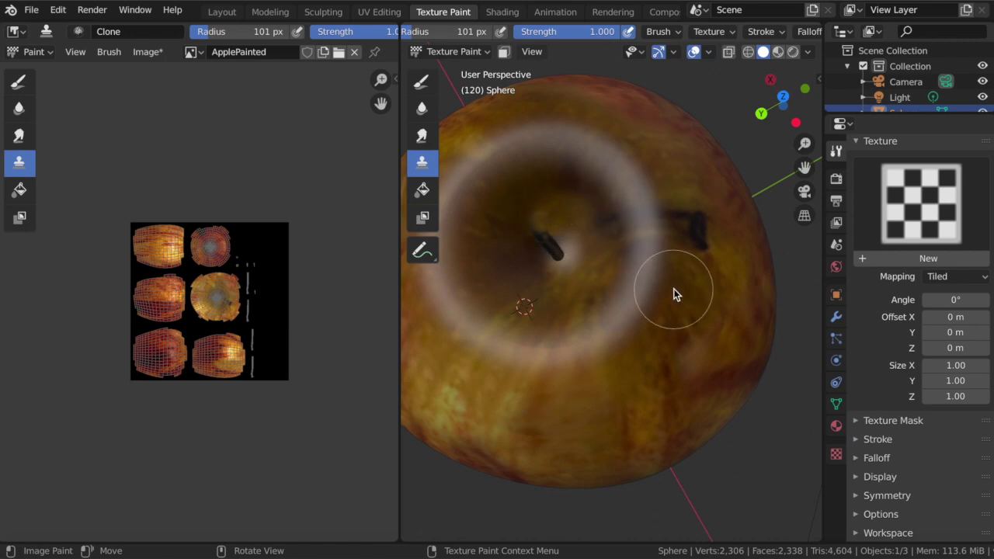
left_click(704, 281, "ctrl")
mouse_move(703, 281)
left_mouse_down()
mouse_move(704, 228)
mouse_move(699, 241)
mouse_move(653, 225)
mouse_move(661, 213)
mouse_move(611, 233)
mouse_move(629, 233)
left_mouse_up()
left_click(625, 172, "ctrl")
Clone skin over the apple's lower middle and bring up its material settings
key("KP_8")
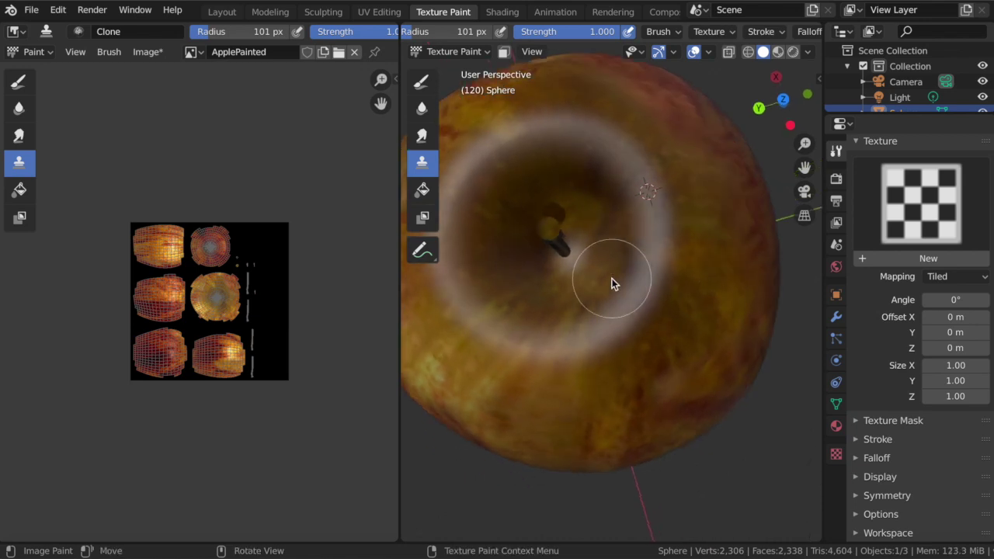
key("KP_8")
key("KP_8")
key("KP_8")
key("KP_8")
key("KP_8")
key("KP_8")
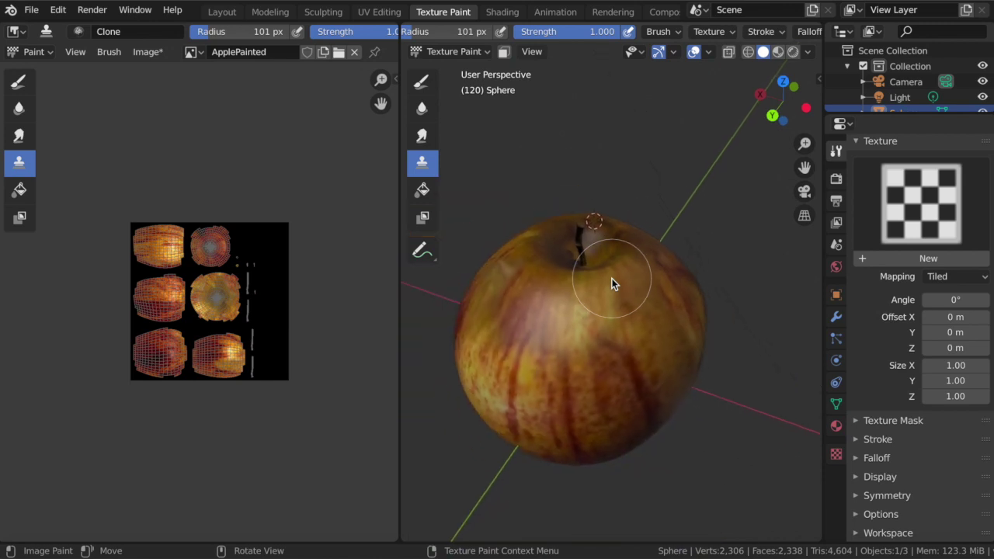
key("KP_8")
key("KP_8")
key("KP_8")
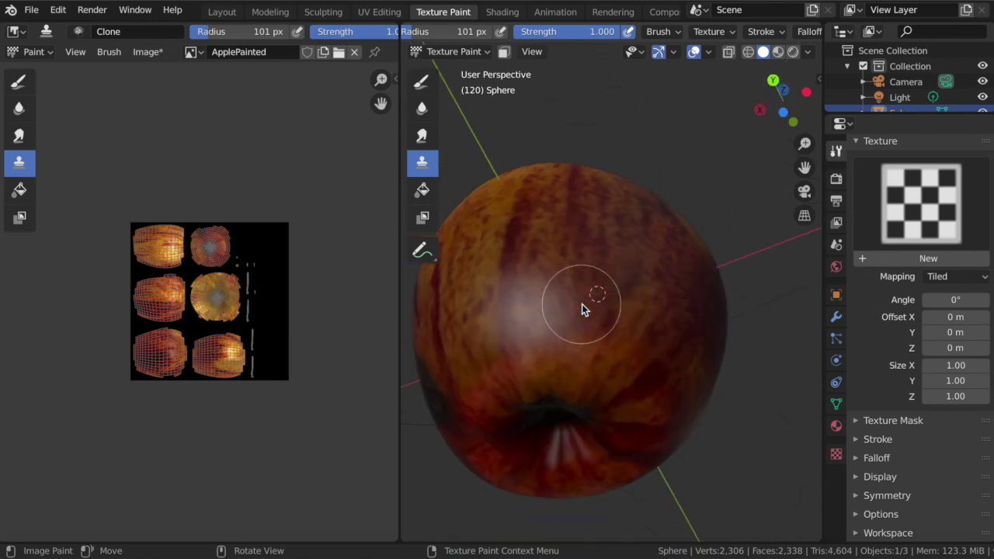
key("KP_8")
key("KP_8")
key("KP_8")
key("KP_8")
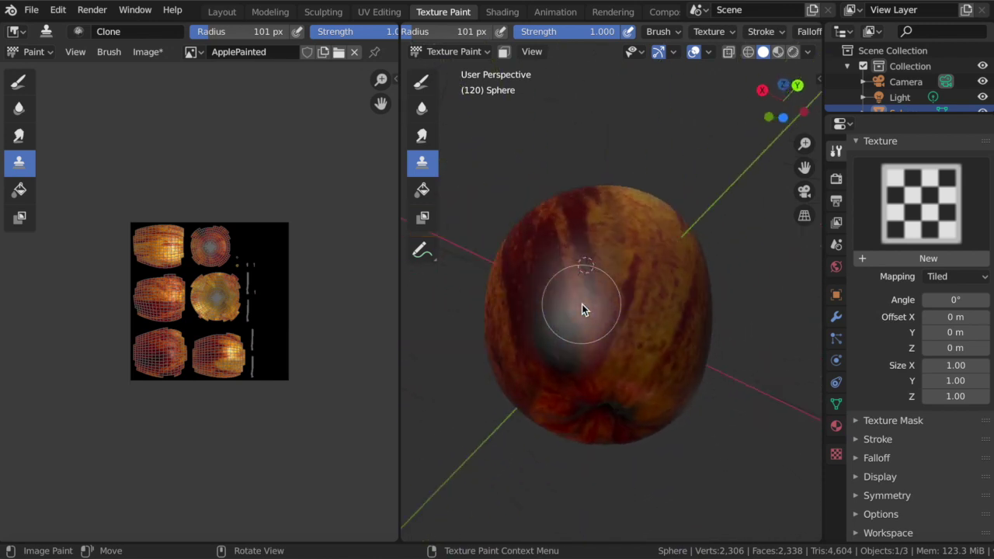
key("KP_8")
left_click(564, 286, "ctrl")
left_click_drag(566, 349, 605, 362)
key("KP_6")
key("KP_6")
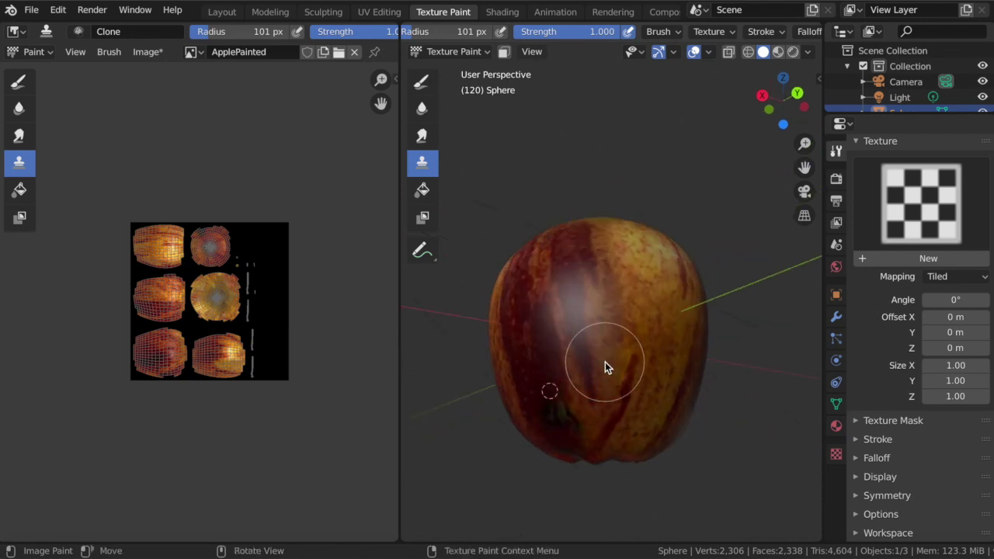
key("KP_6")
key("KP_6")
key("KP_6")
key("KP_6")
key("KP_6")
key("KP_6")
key("KP_6")
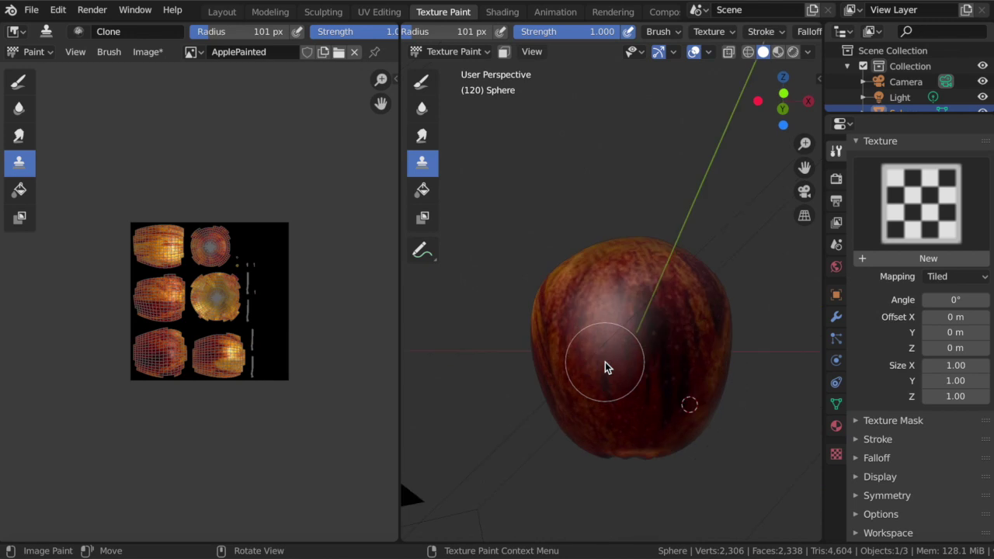
key("KP_6")
key("KP_6")
key("KP_6")
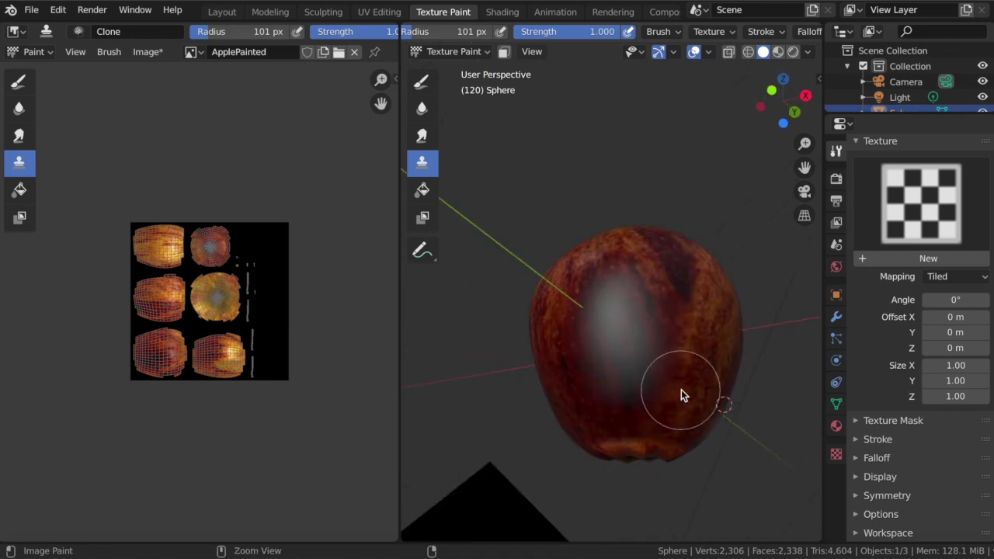
left_click(836, 425)
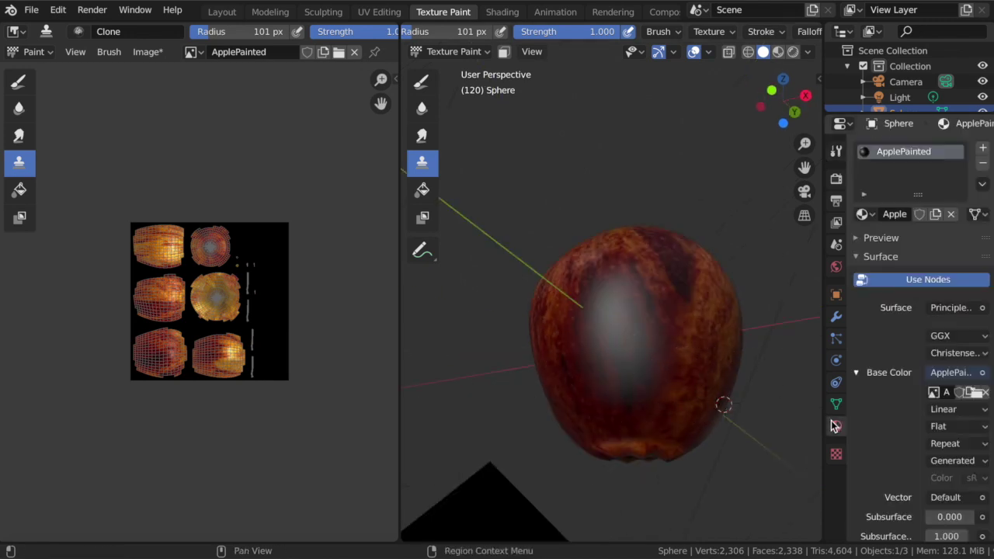
Raise the ApplePainted material's roughness to 0.779
scroll(925, 396, "down", 6)
scroll(960, 431, "down", 2)
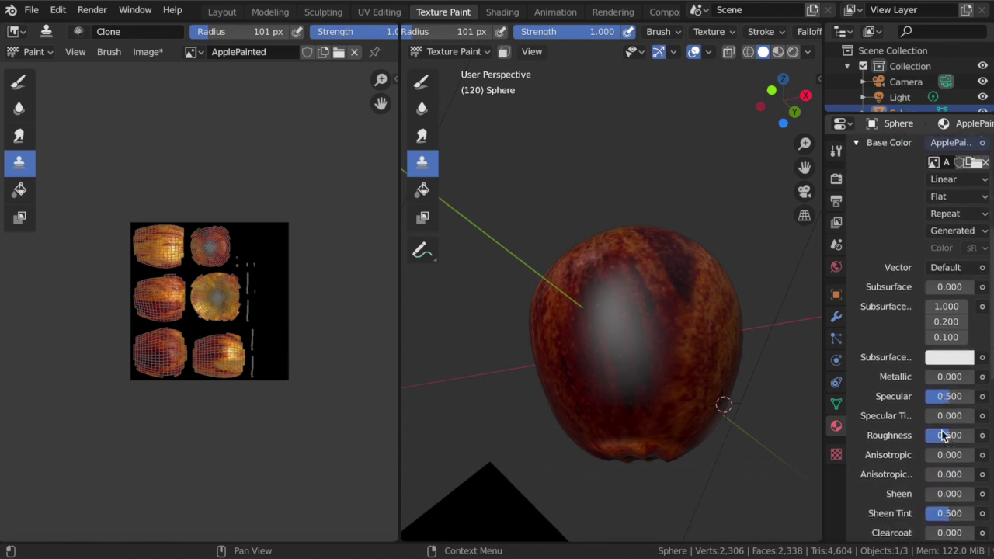
mouse_move(949, 424)
left_mouse_down()
mouse_move(971, 423)
mouse_move(956, 423)
left_mouse_up()
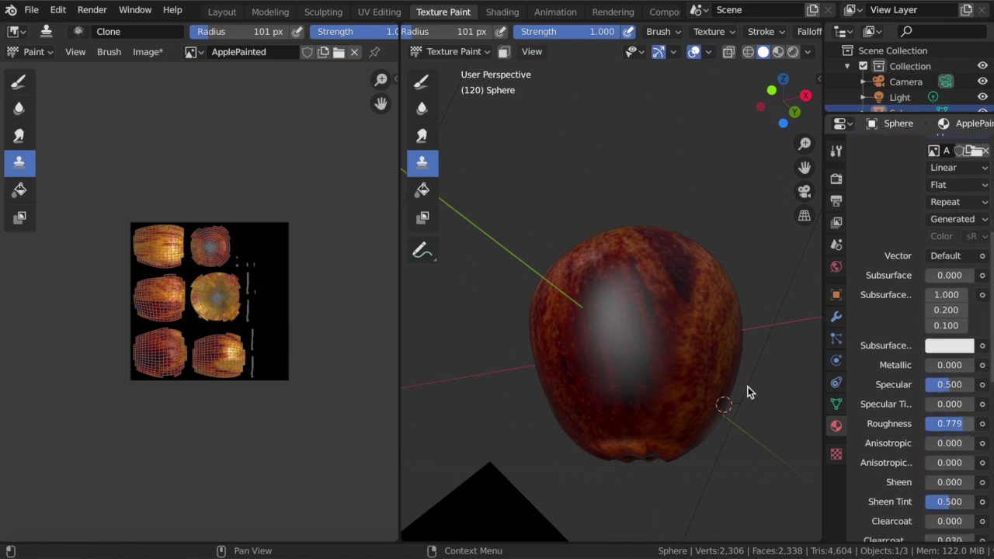
Switch the viewport to Material Preview shading and inspect the painted apple
middle_click_drag(724, 386, 734, 311)
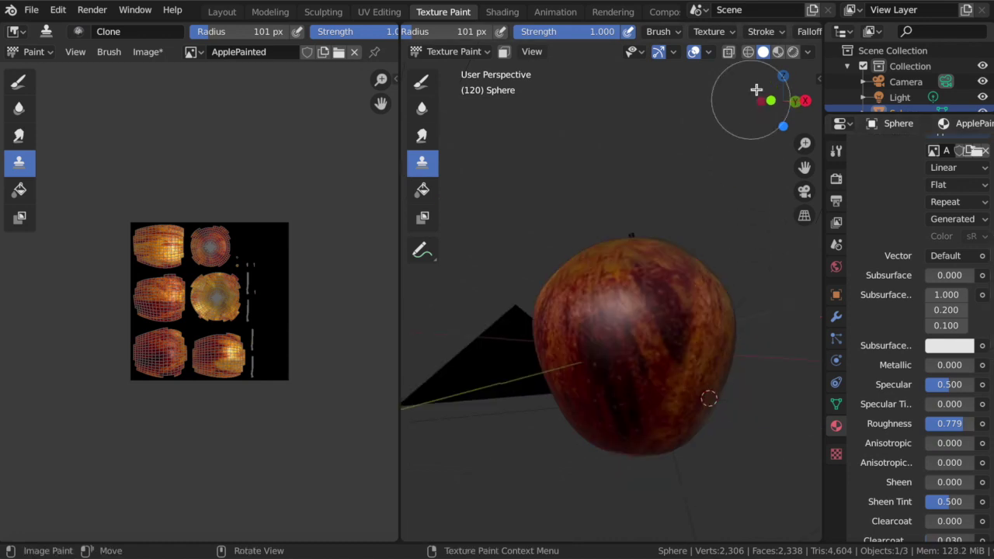
left_click(793, 52)
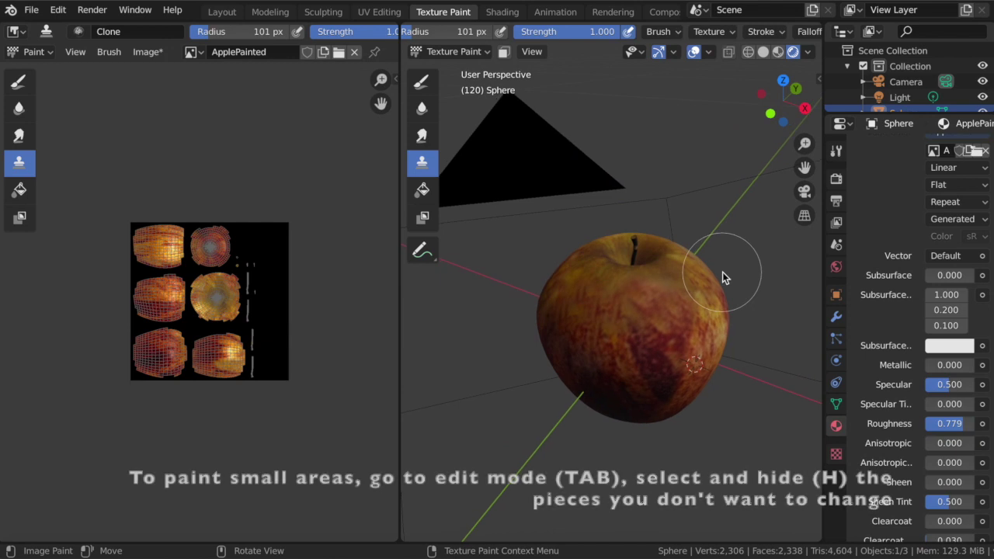
middle_click_drag(723, 277, 723, 278)
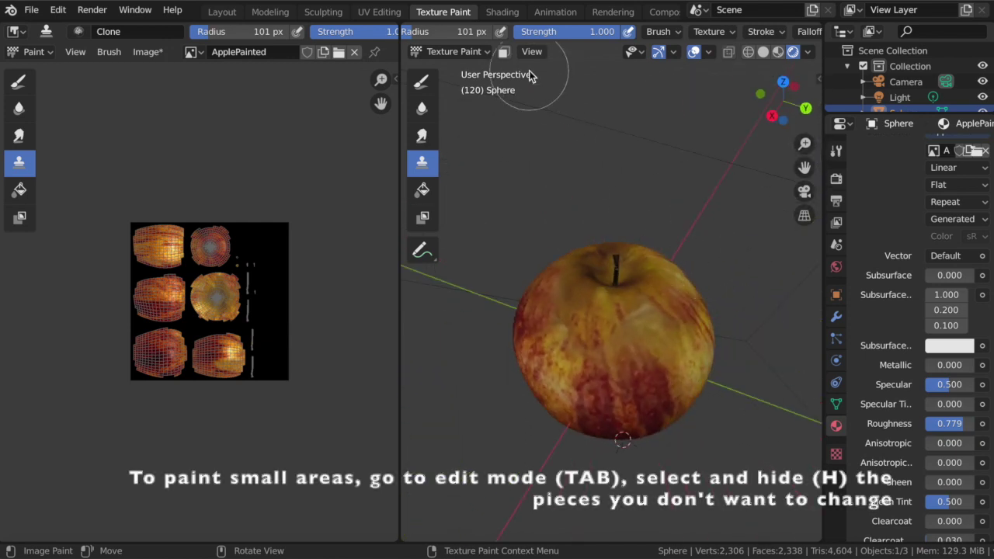
left_click(471, 52)
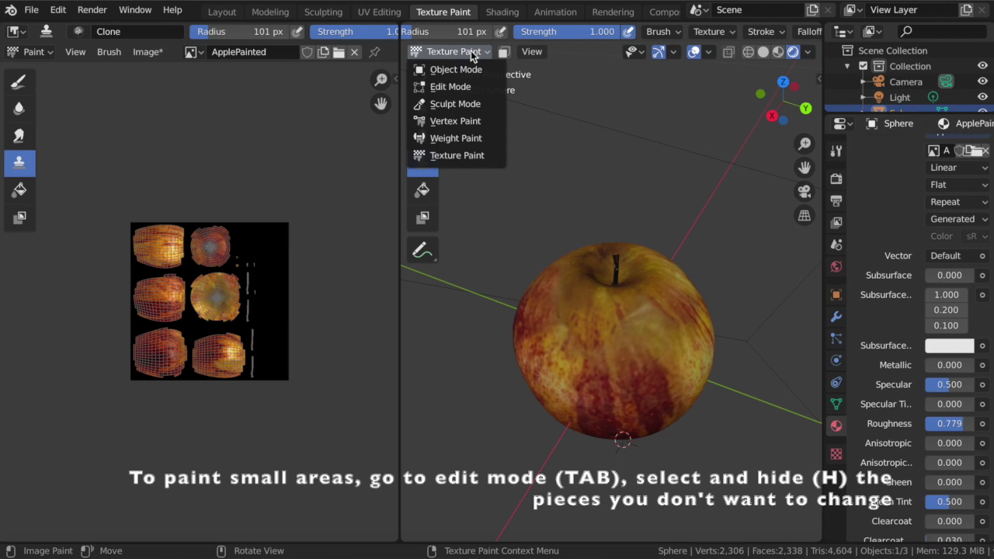
Hide the linked apple body in Edit Mode, select only the stalk, and resume Texture Paint
left_click(450, 86)
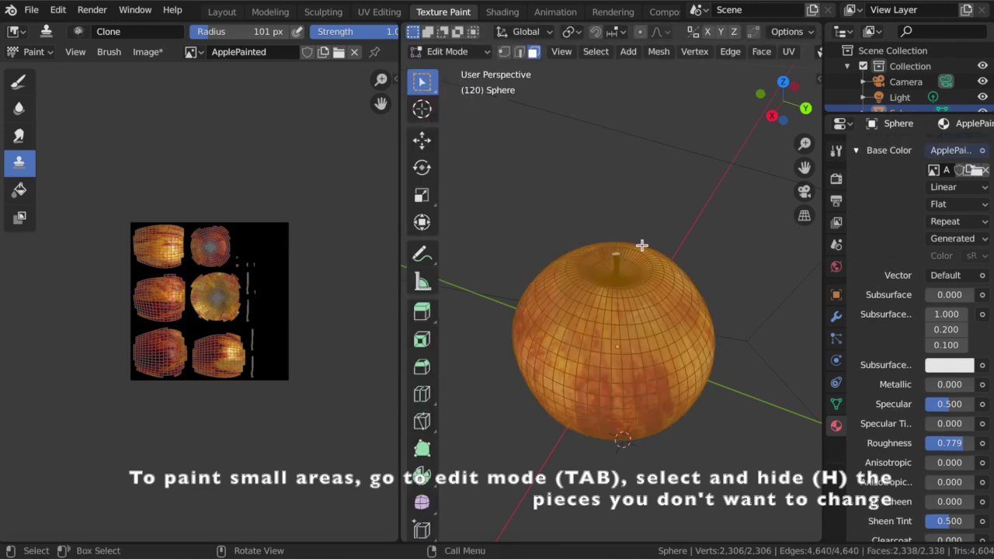
left_click(620, 345)
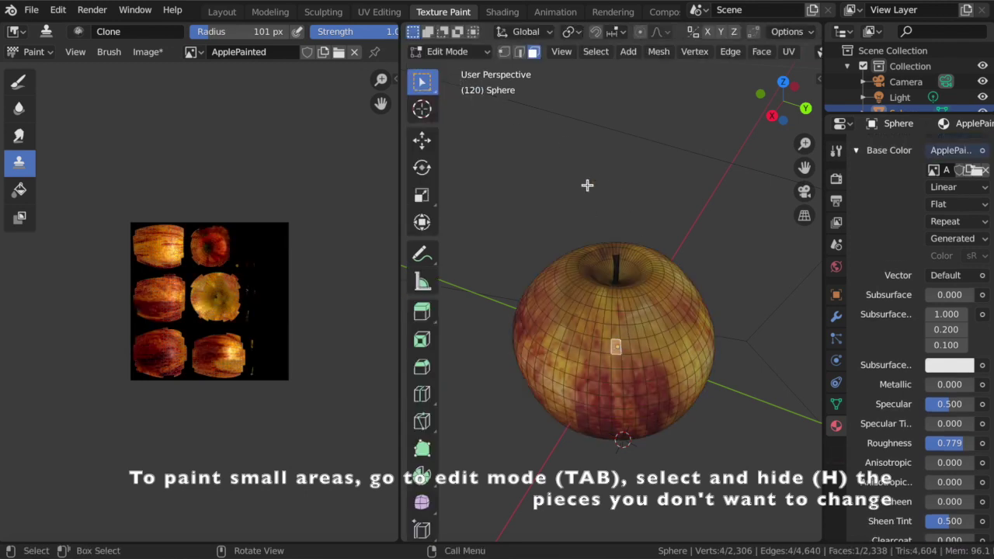
left_click(596, 52)
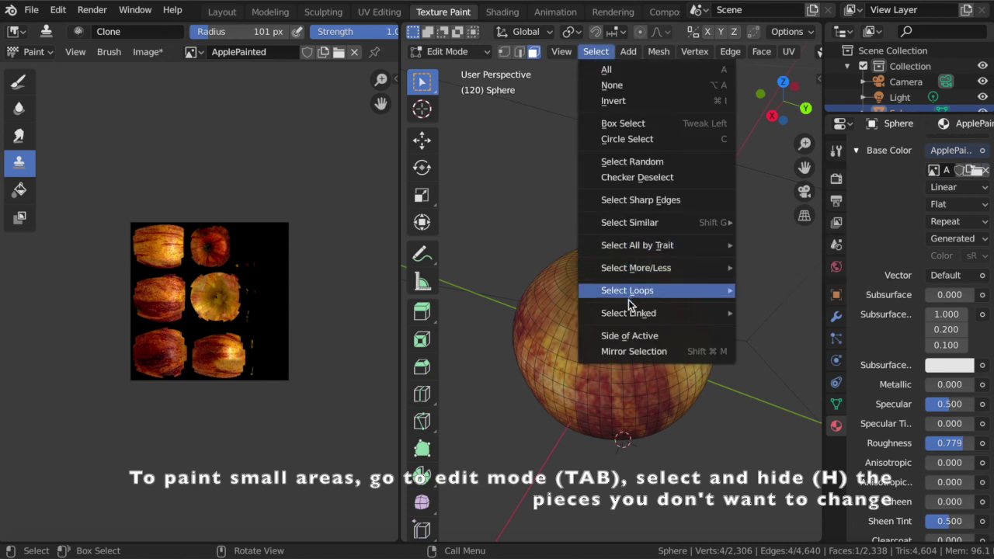
mouse_move(628, 313)
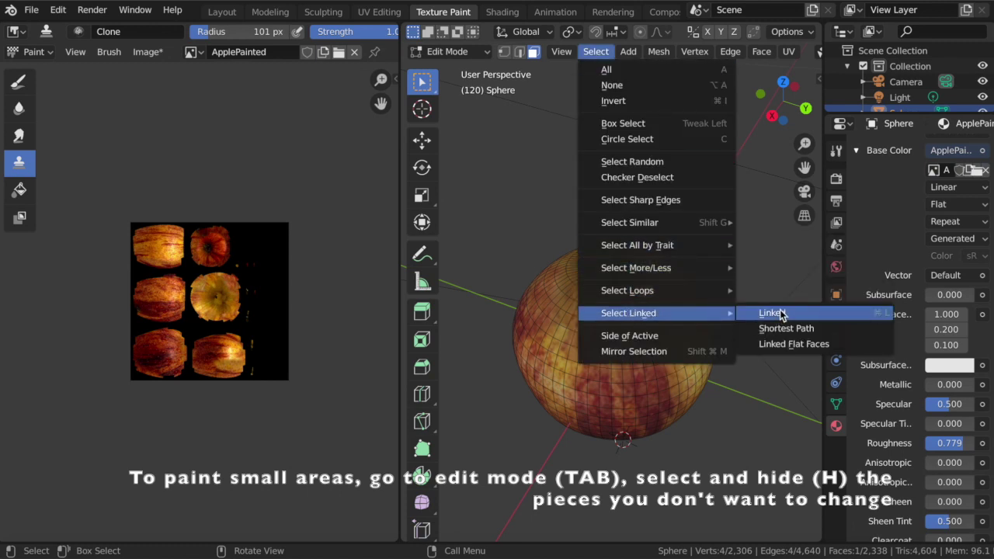
left_click(777, 312)
key("h")
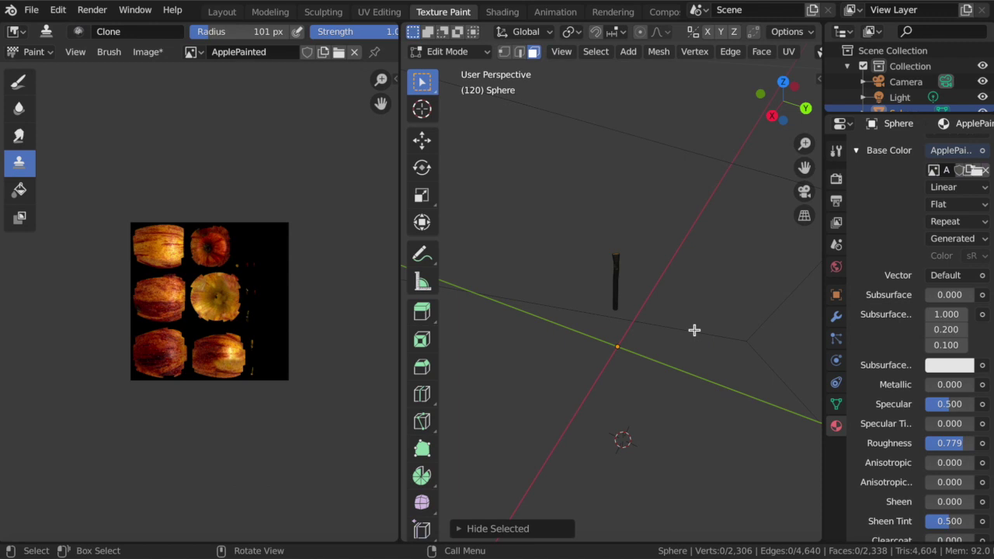
left_click(616, 261)
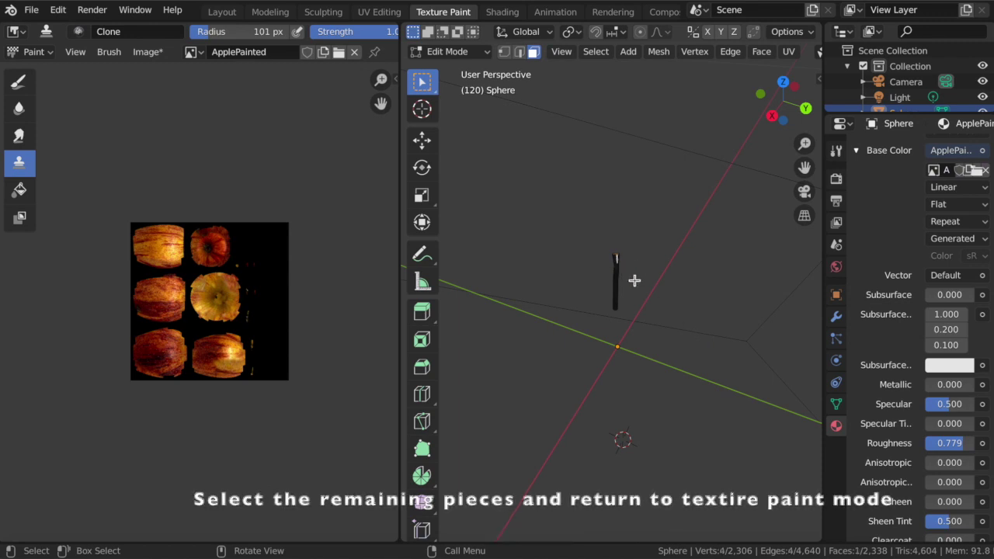
key("ctrl+l")
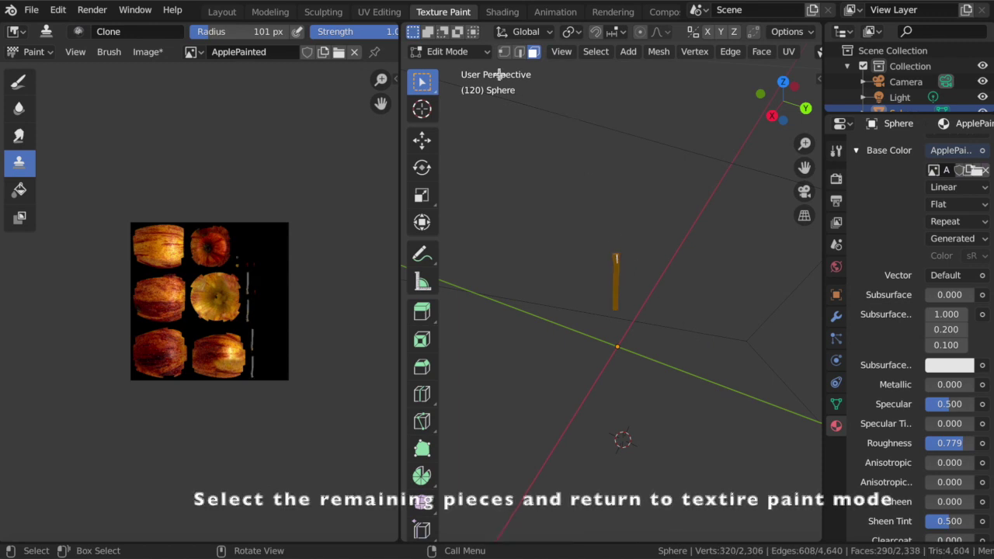
left_click(474, 57)
left_click(461, 159)
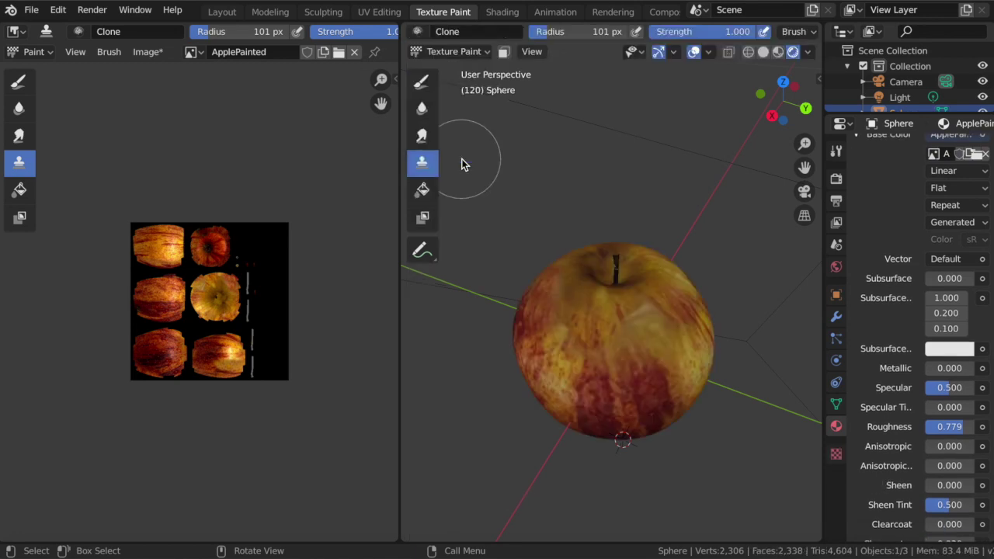
Turn on the face selection paint mask and use the Draw brush with the apple-photo stencil
left_click(503, 52)
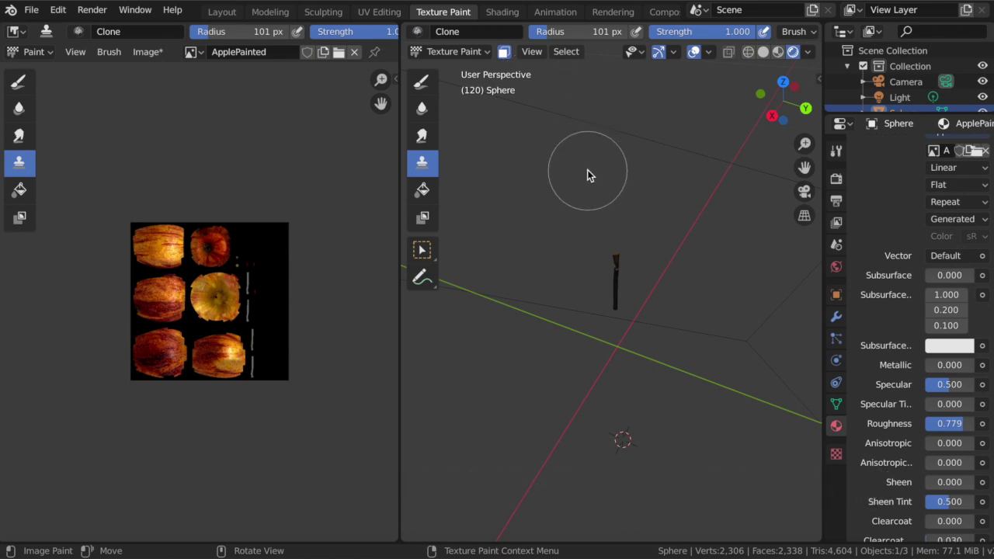
left_click(422, 81)
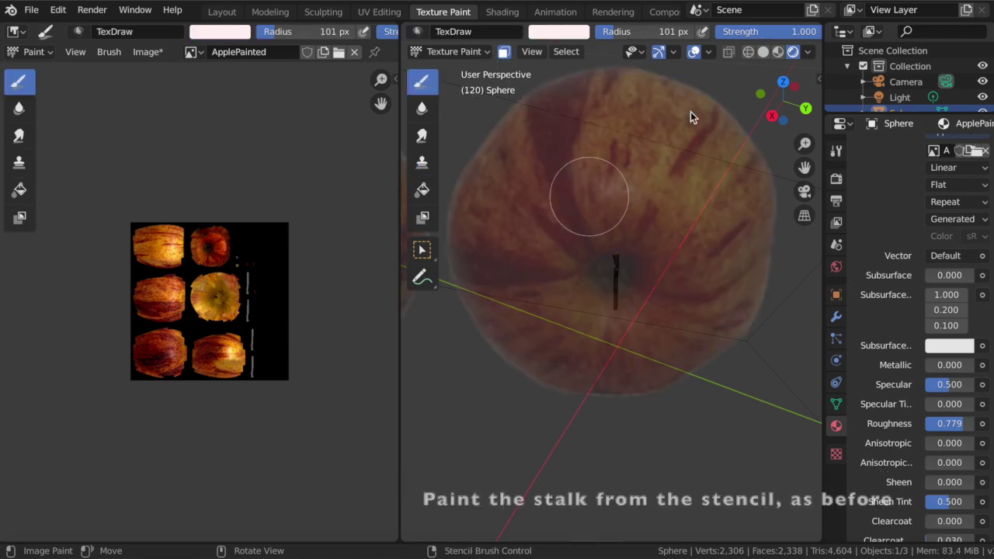
left_click(772, 114)
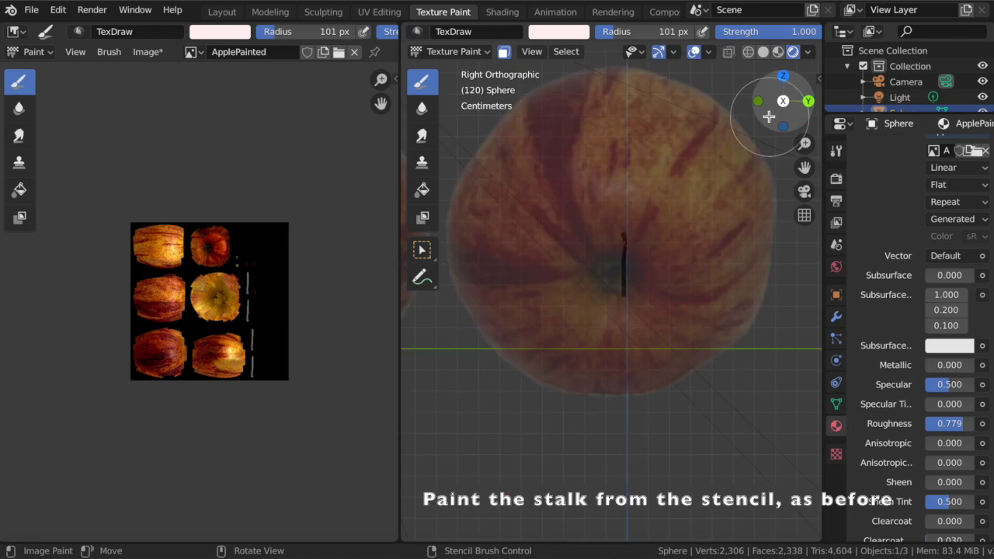
Position the apple-photo stencil over the stalk
mouse_move(731, 181)
right_mouse_down()
mouse_move(775, 148)
mouse_move(606, 47)
right_mouse_up()
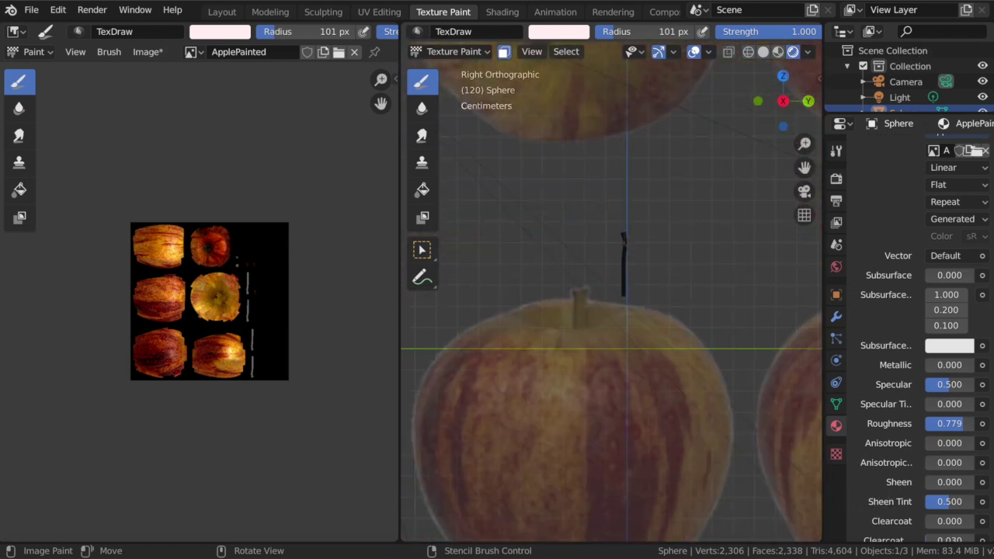
mouse_move(574, 175)
right_mouse_down()
mouse_move(659, 142)
mouse_move(660, 87)
right_mouse_up()
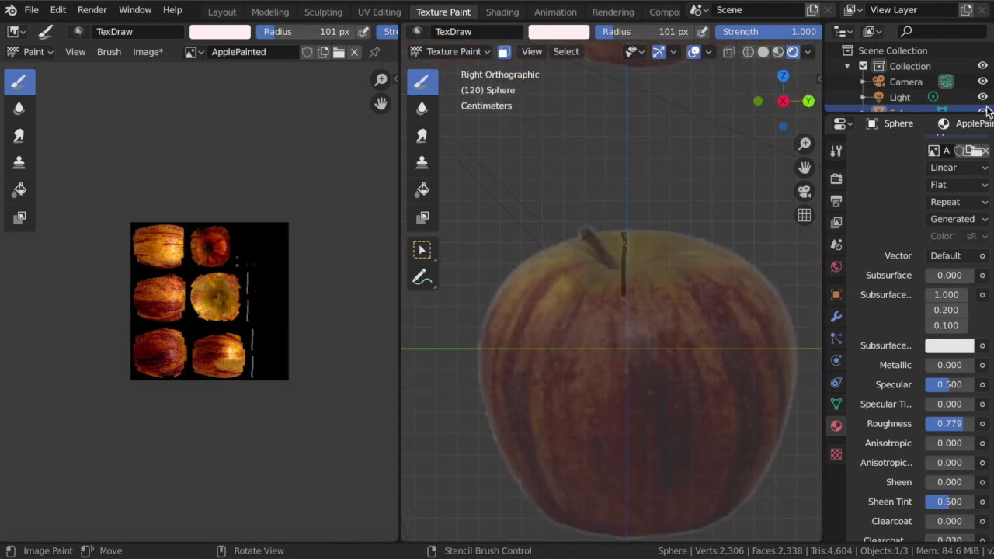
right_click_drag(699, 155, 699, 186)
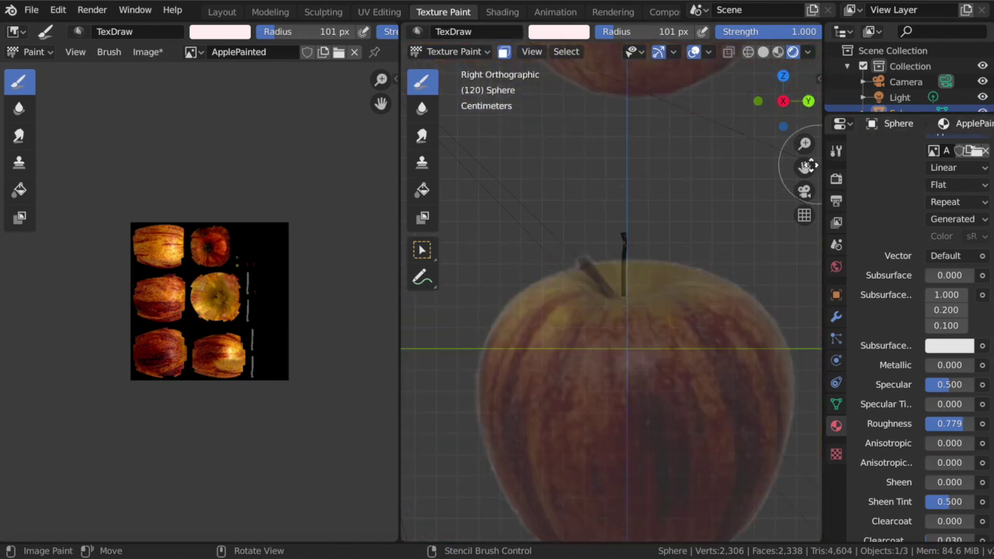
mouse_move(700, 233)
right_mouse_down("ctrl")
mouse_move(706, 182)
mouse_move(716, 299)
mouse_move(697, 393)
right_mouse_up("ctrl")
mouse_move(652, 290)
middle_mouse_down()
mouse_move(675, 211)
mouse_move(678, 126)
mouse_move(604, 155)
mouse_move(736, 204)
middle_mouse_up()
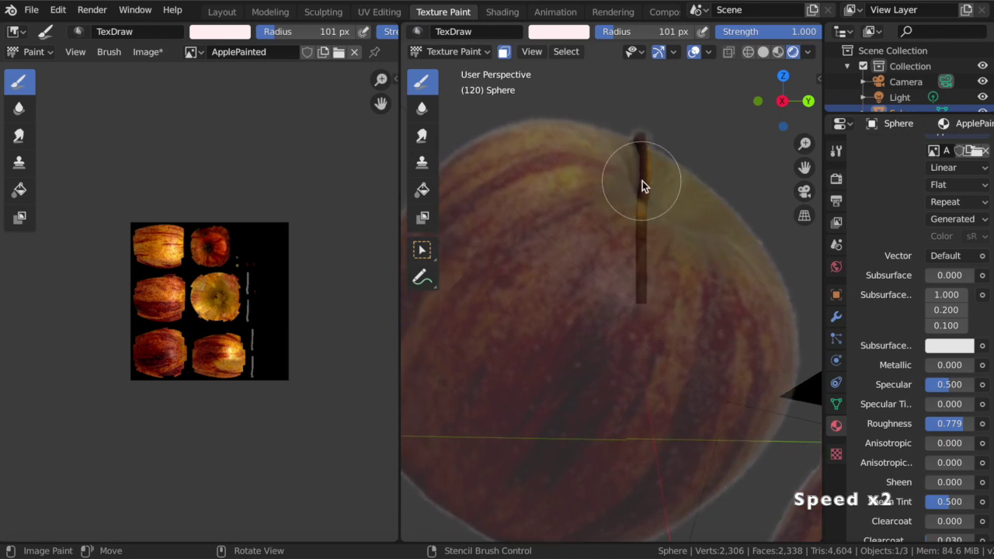
mouse_move(640, 195)
middle_mouse_down()
mouse_move(641, 275)
mouse_move(637, 256)
mouse_move(665, 272)
middle_mouse_up()
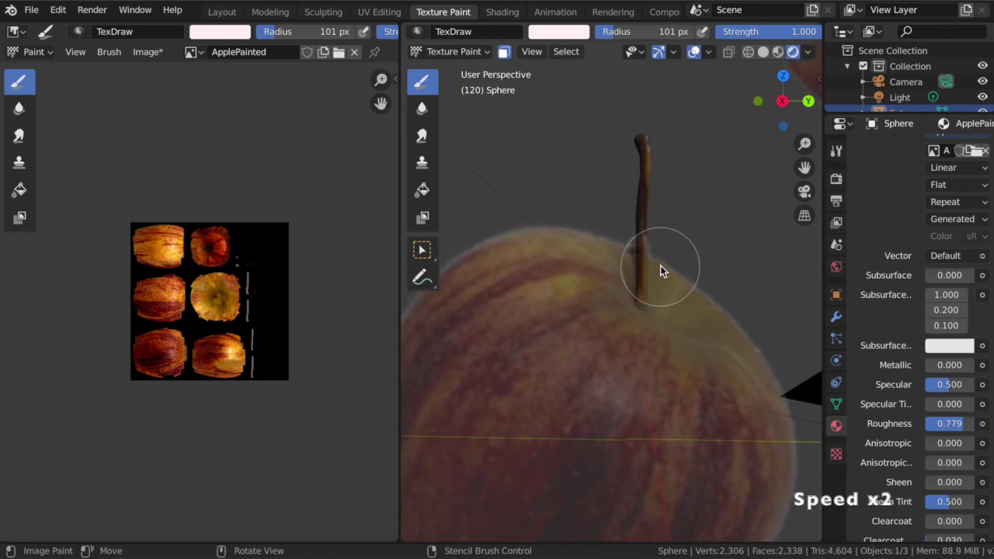
Paint the back and left sides of the stalk brown from the stencil
left_click(808, 101)
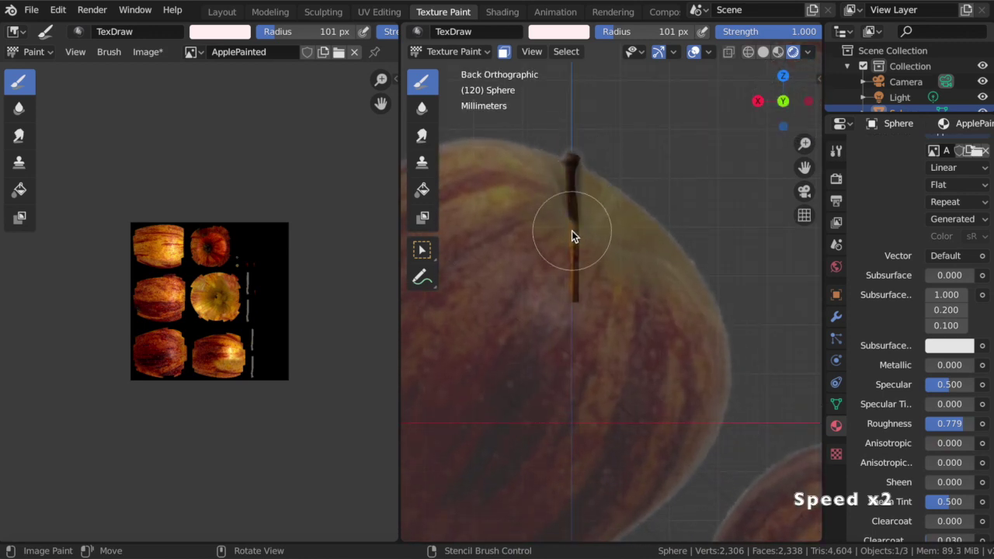
right_click_drag(571, 231, 574, 235)
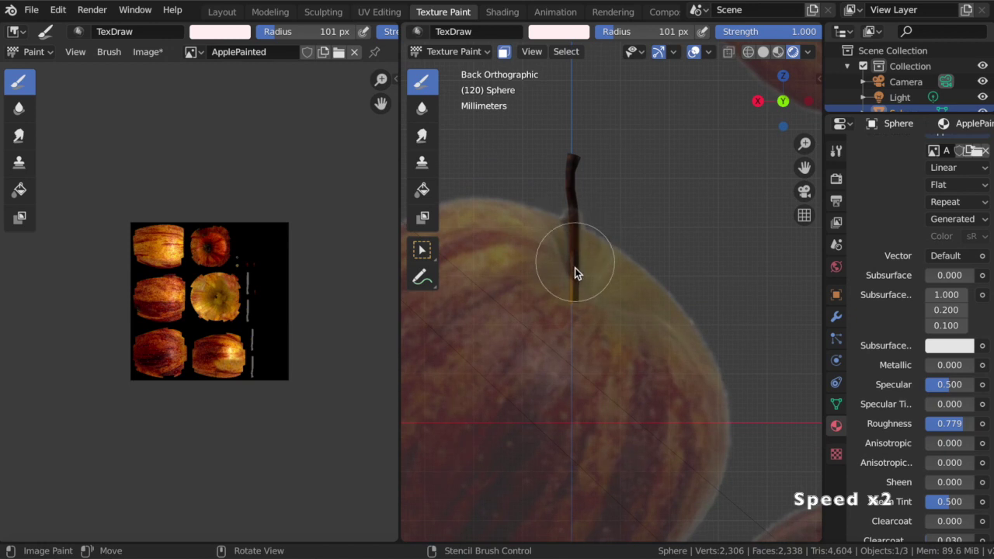
right_click_drag(573, 235, 586, 293)
middle_click_drag(586, 292, 609, 292)
mouse_move(609, 291)
right_mouse_down()
mouse_move(628, 217)
mouse_move(619, 213)
right_mouse_up()
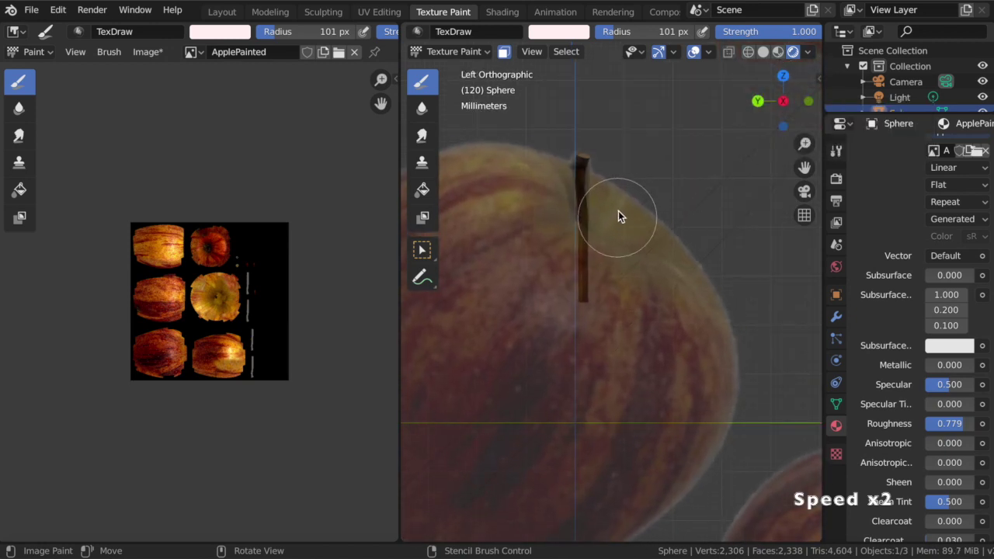
right_click_drag(577, 160, 584, 302)
Paint the front and lower stalk, then turn the paint mask off
left_click(799, 105)
right_click_drag(642, 187, 703, 108)
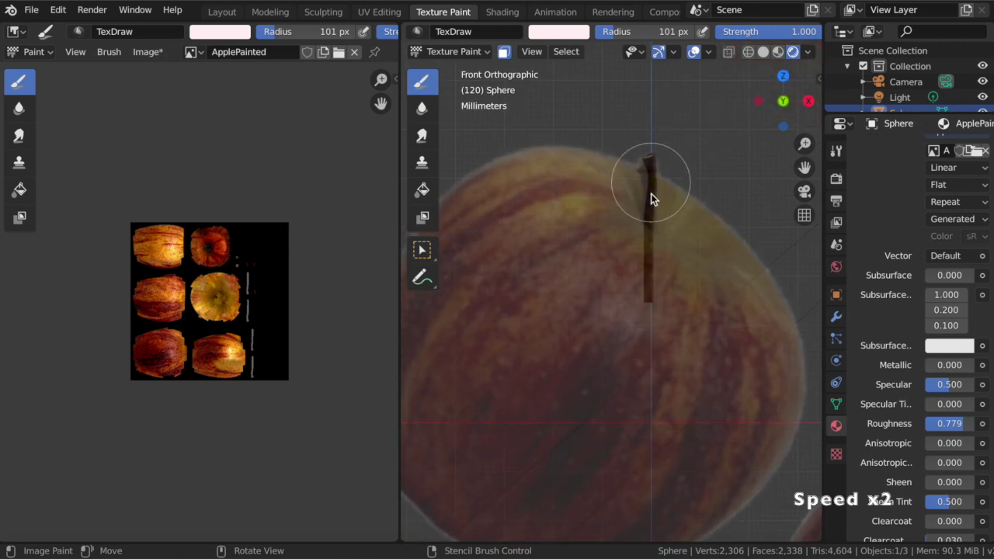
right_click_drag(651, 219, 648, 245)
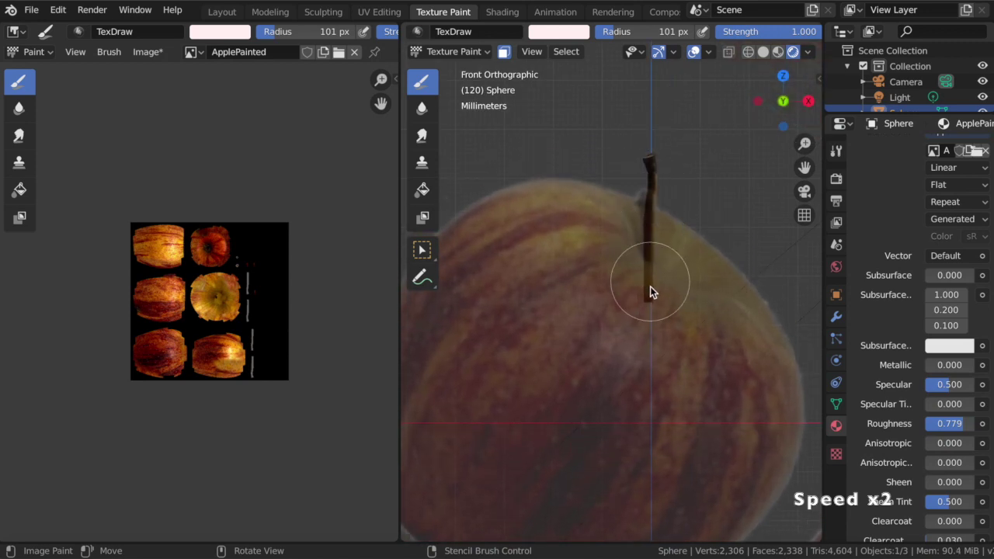
right_click_drag(688, 253, 680, 305)
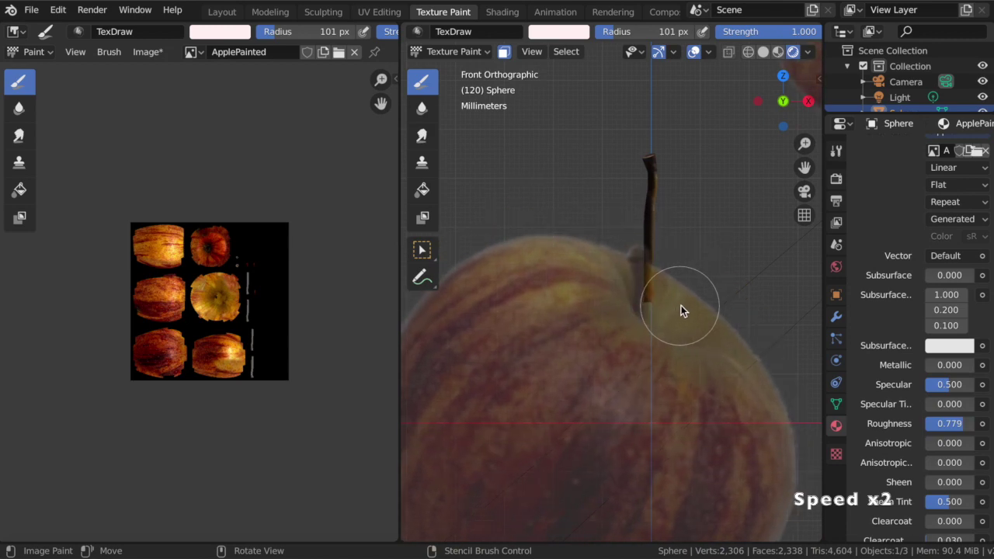
left_click(504, 51)
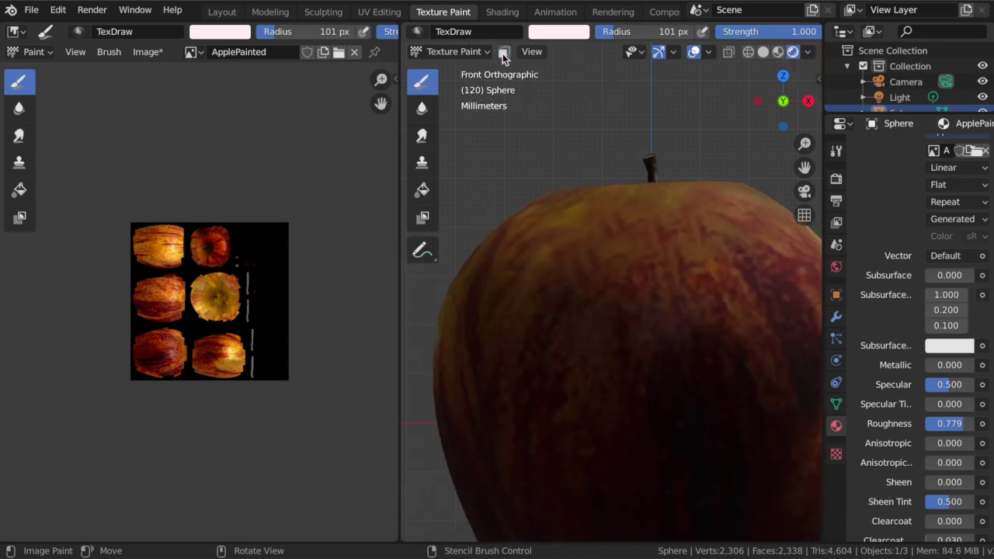
In the Layout workspace, apply Shade Smooth to the apple under Material Preview
left_click(211, 13)
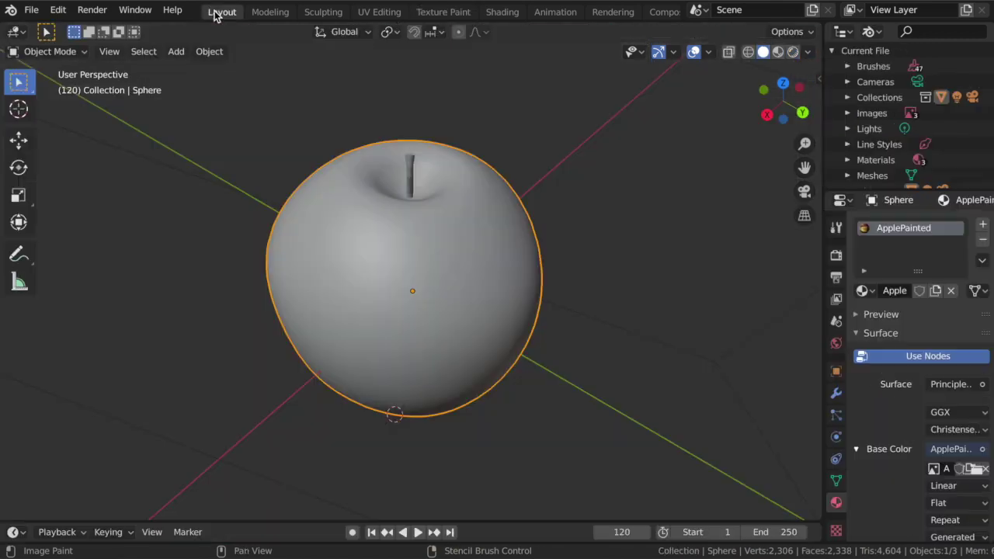
left_click(792, 51)
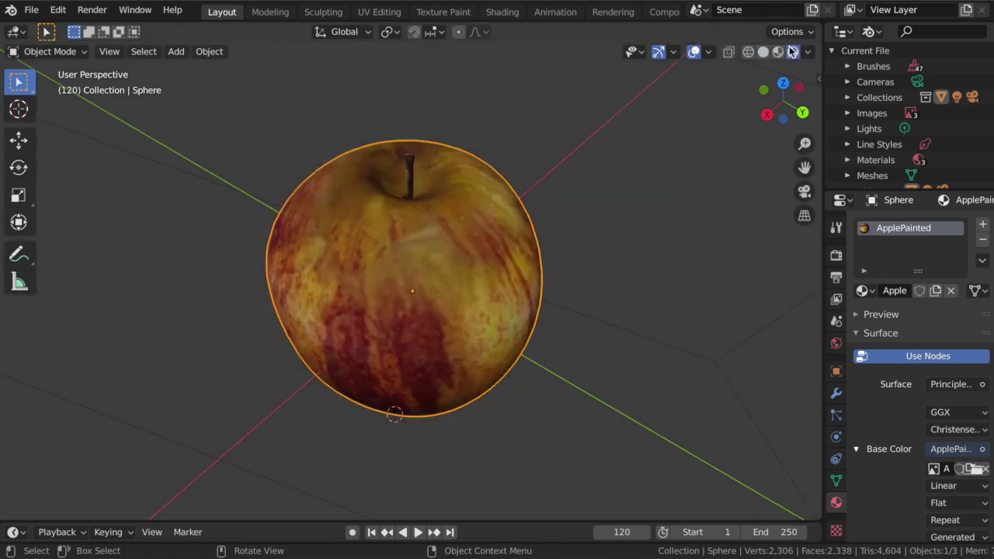
right_click(581, 245)
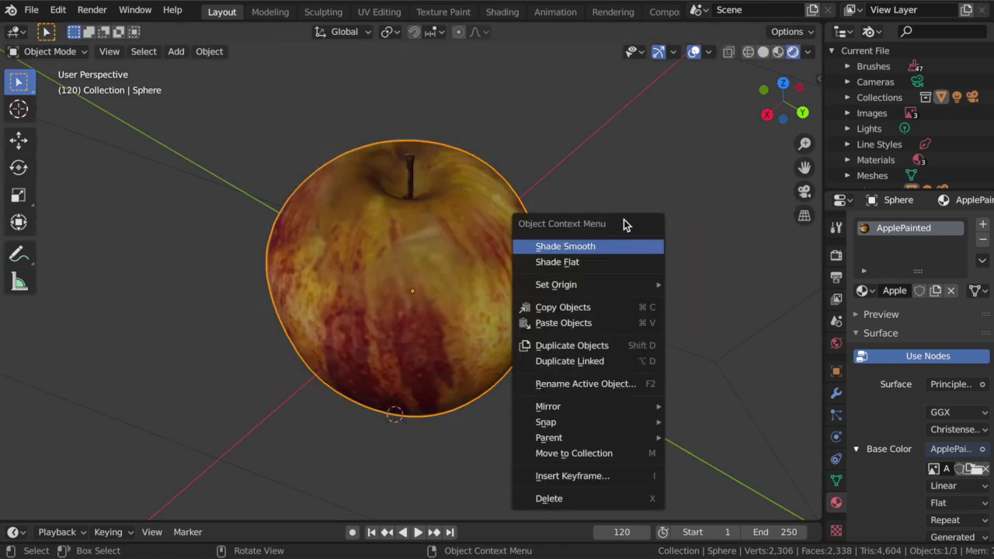
left_click(661, 179)
middle_click_drag(568, 243, 568, 243)
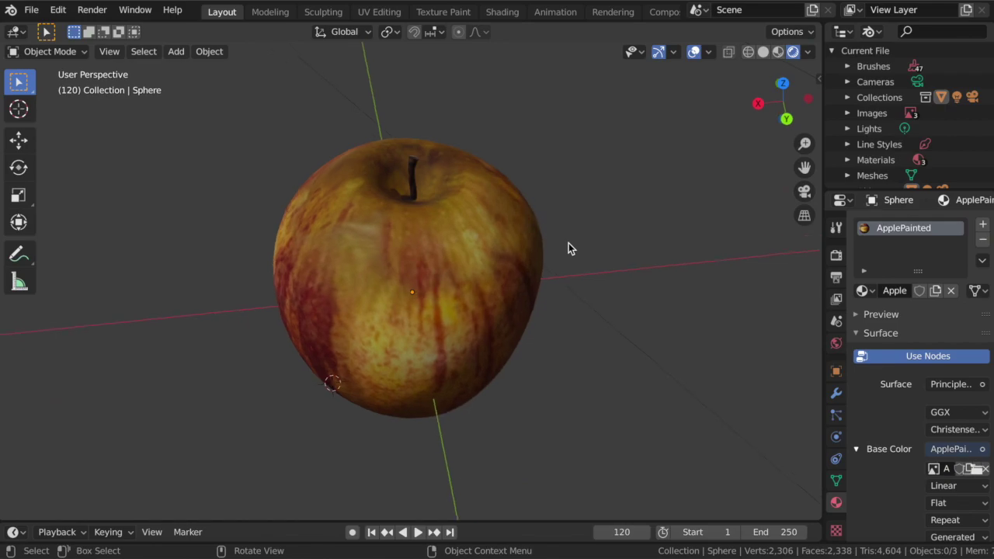